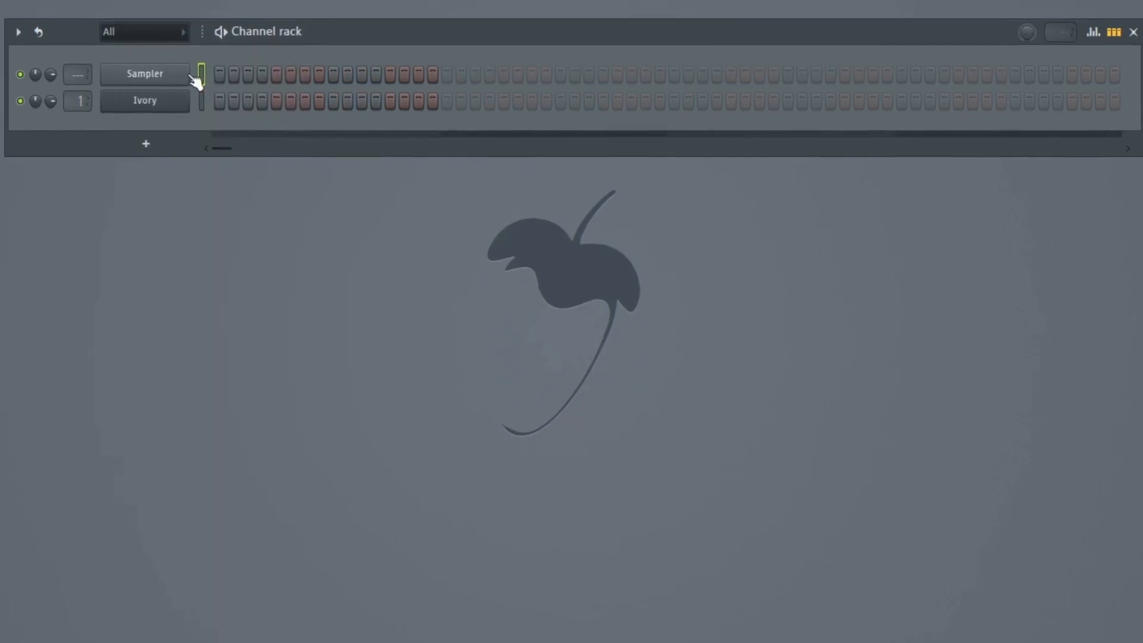
left_click(196, 70)
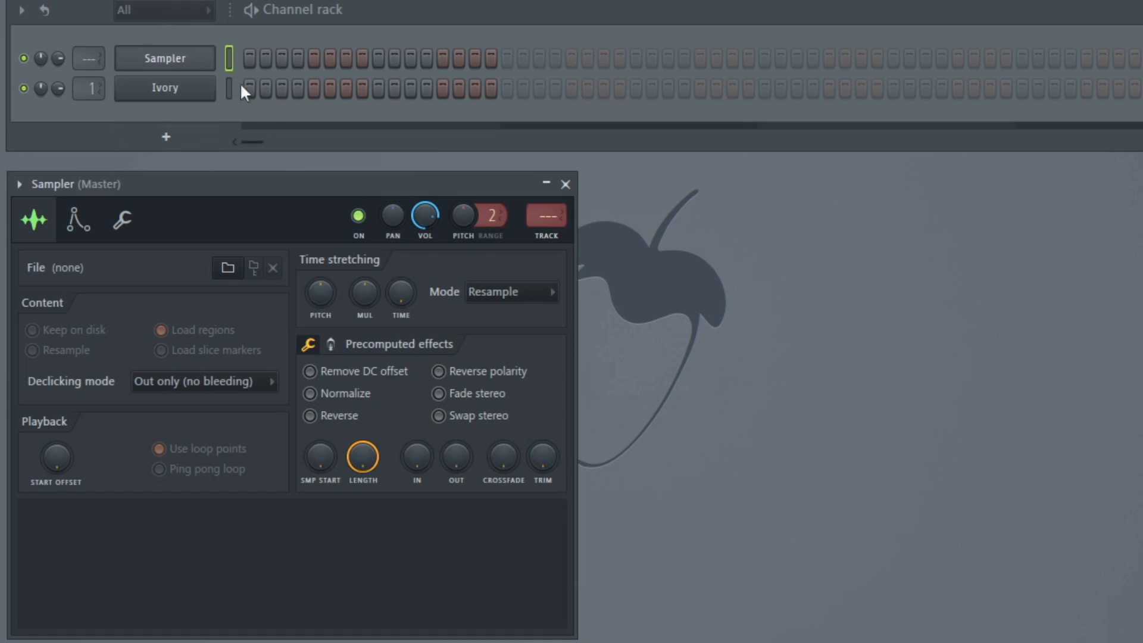
left_click(202, 66)
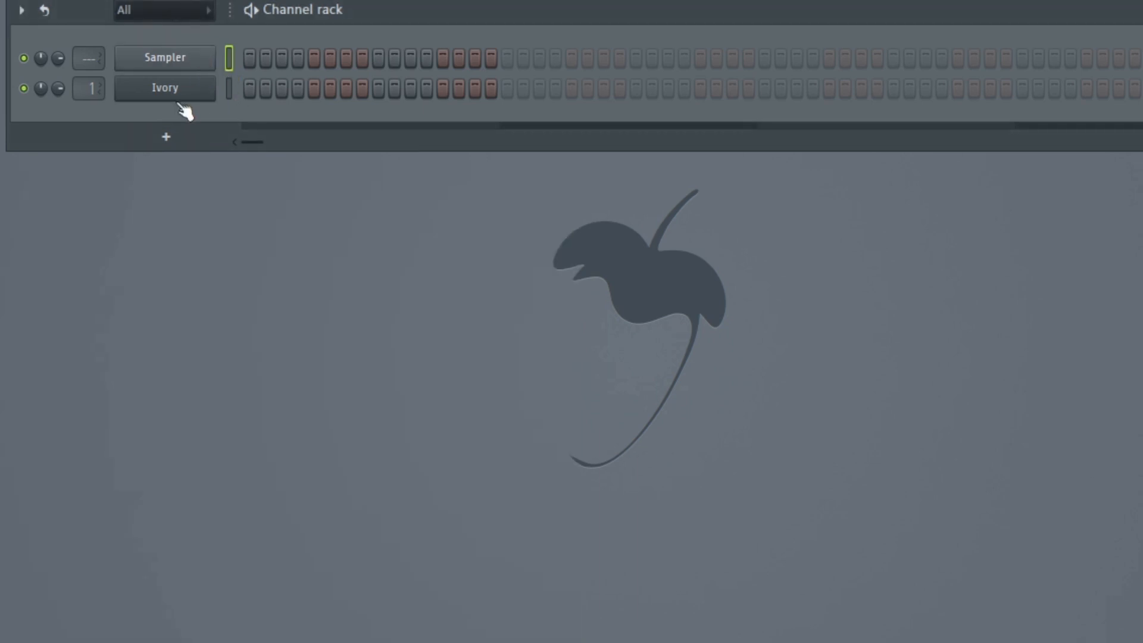
left_click(189, 143)
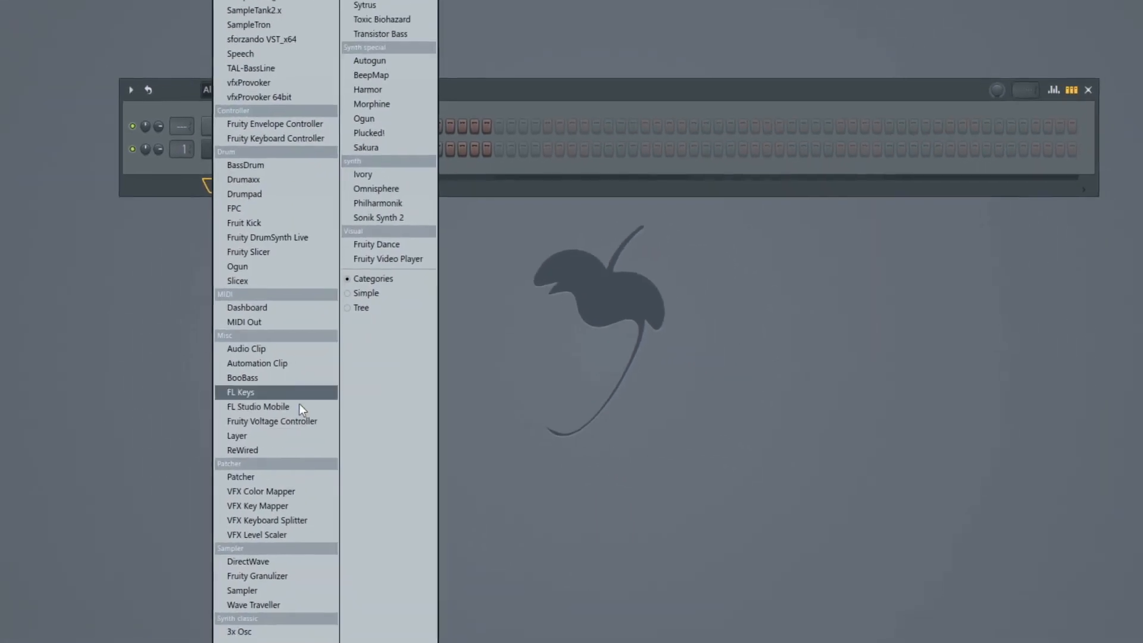
left_click(329, 539)
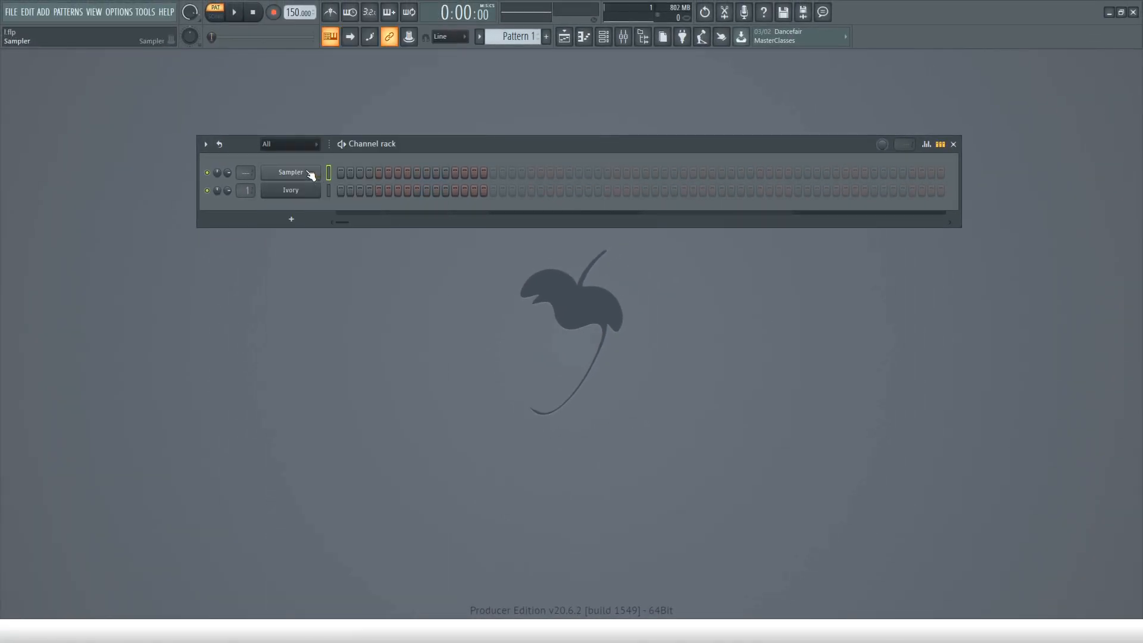
Open the Sampler channel's piano roll and choose the Minor Natural (Aeolian) scale stamp with Only one turned off.
right_click(305, 170)
left_click(351, 174)
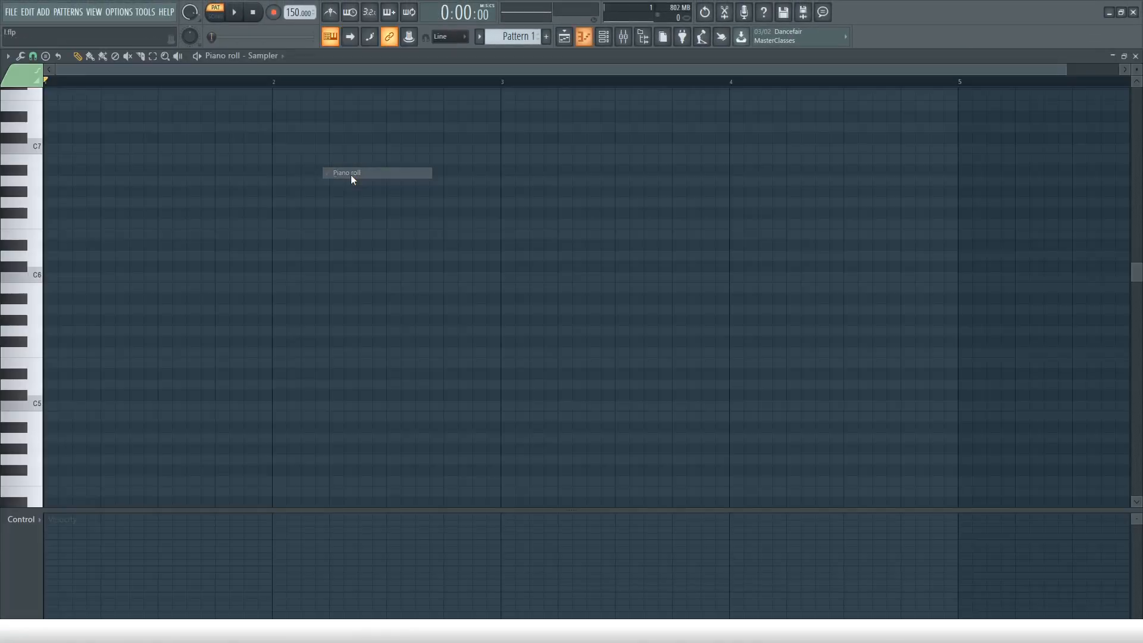
left_click(46, 57)
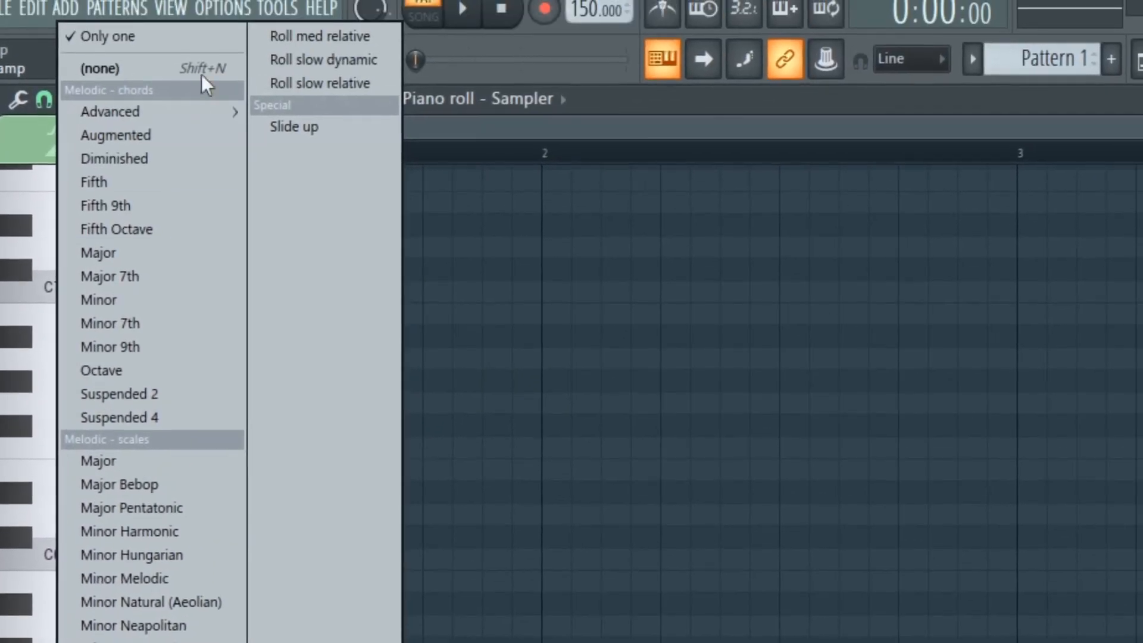
left_click(150, 34)
left_click(69, 105)
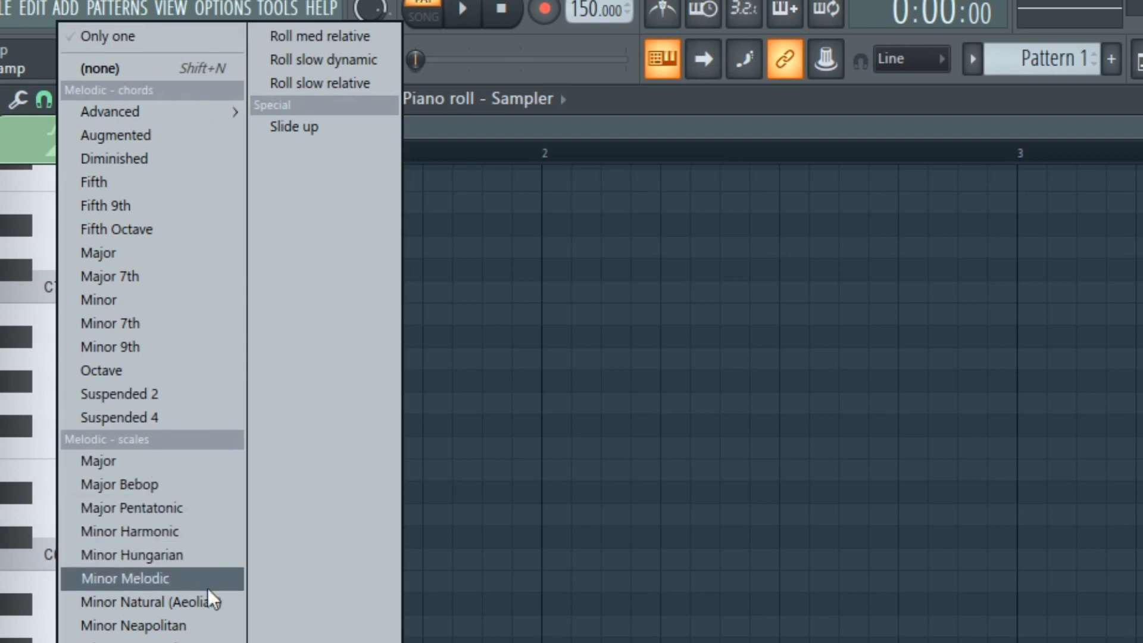
left_click(232, 602)
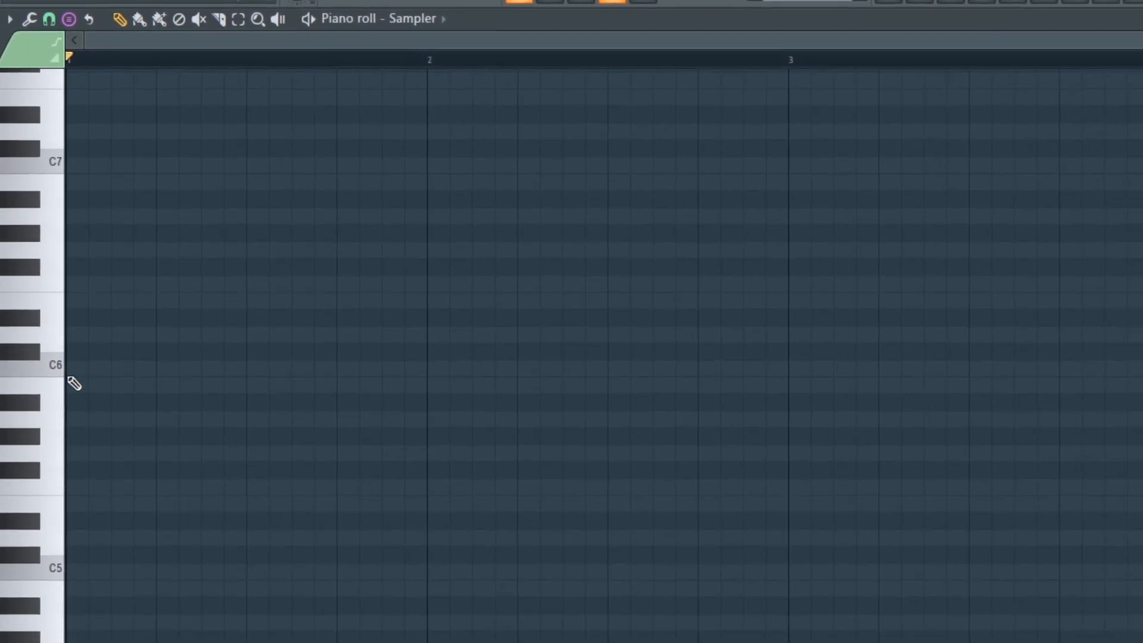
Stamp the natural minor scale at the start of bar 1 with its root on C6, deselect it and audition its keys.
left_click(72, 345)
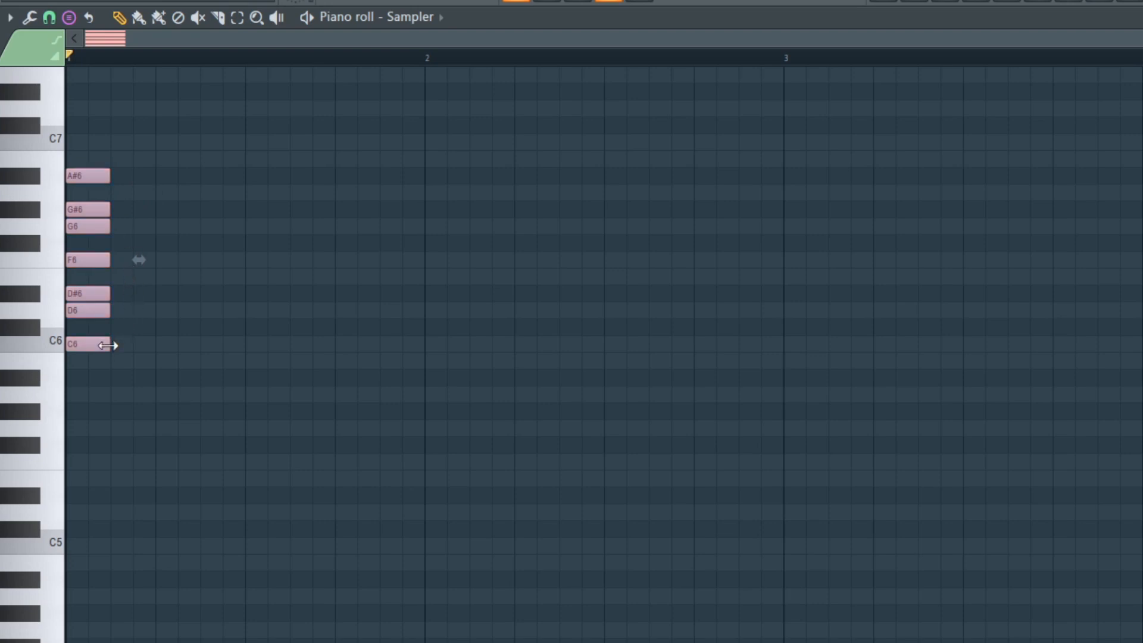
key("ctrl+d")
left_click(51, 340)
left_click(38, 309)
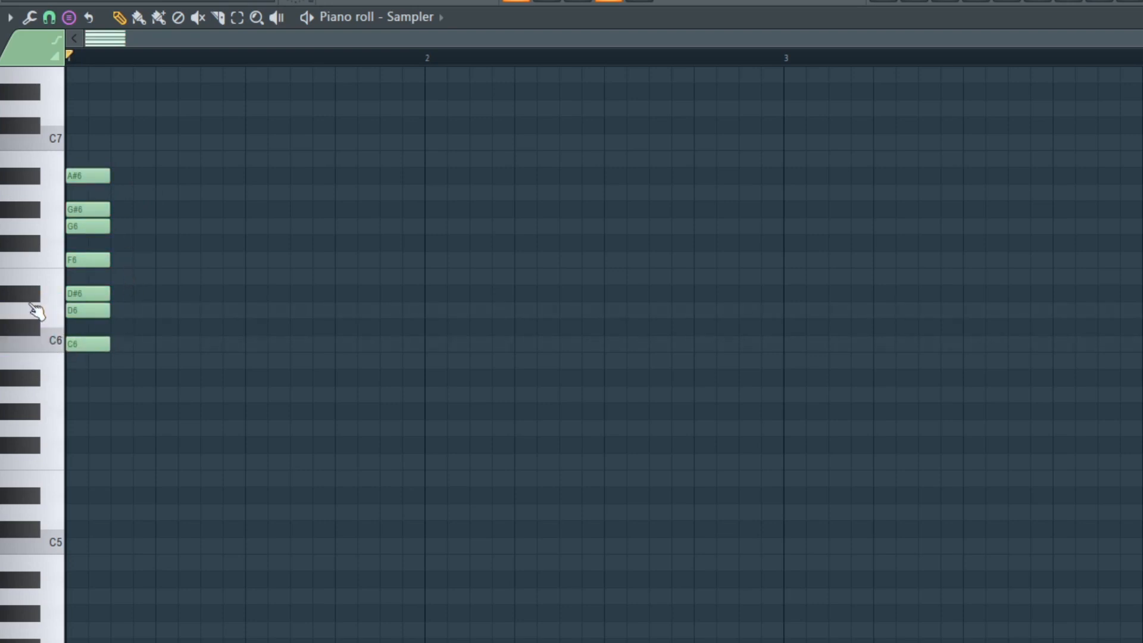
left_click(56, 261)
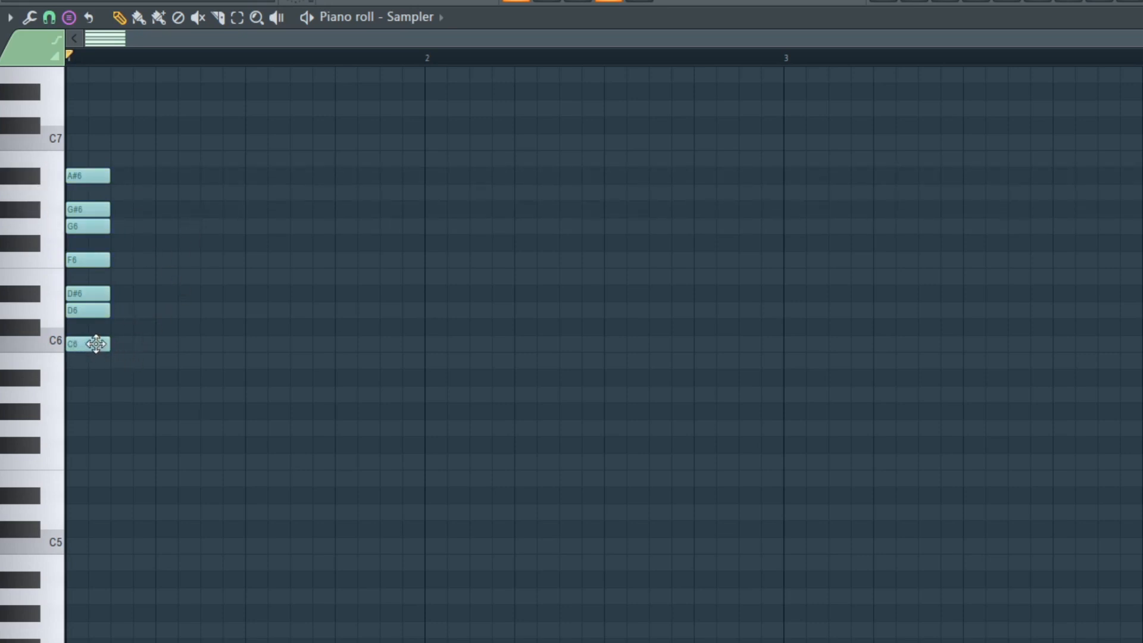
left_click(50, 350)
left_click(50, 350)
Try the scale with its root on B5 and move it back to C6.
left_click_drag(70, 347, 67, 361)
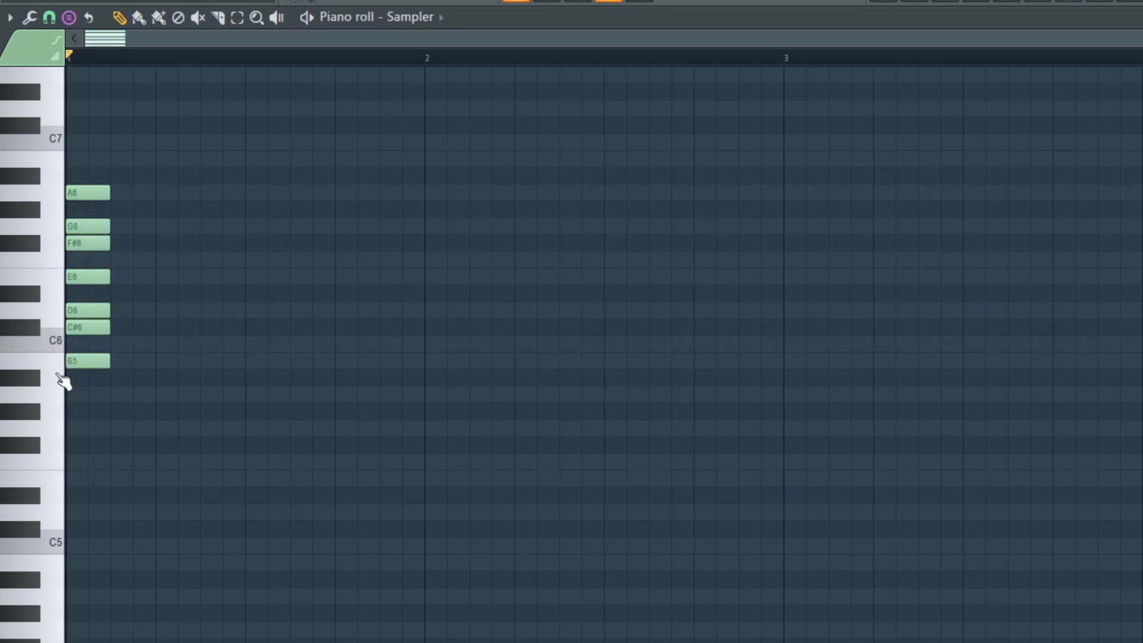
left_click_drag(71, 360, 83, 345)
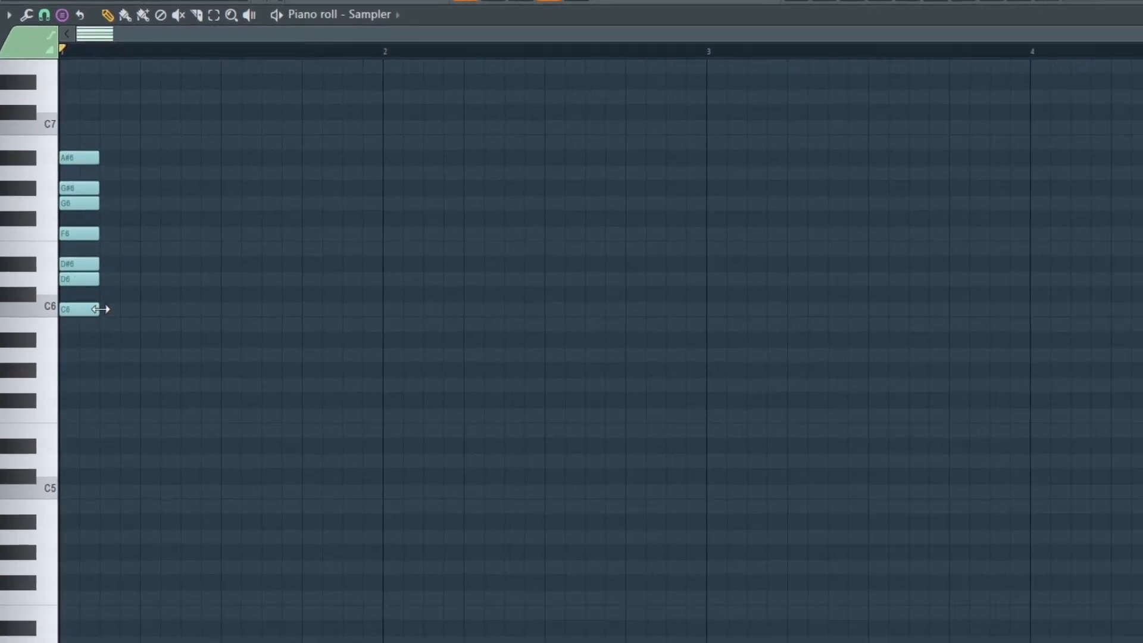
Stretch the scale notes across four bars and stamp the same scale in the other octaves, from C3 upward.
left_click_drag(92, 272, 1093, 254)
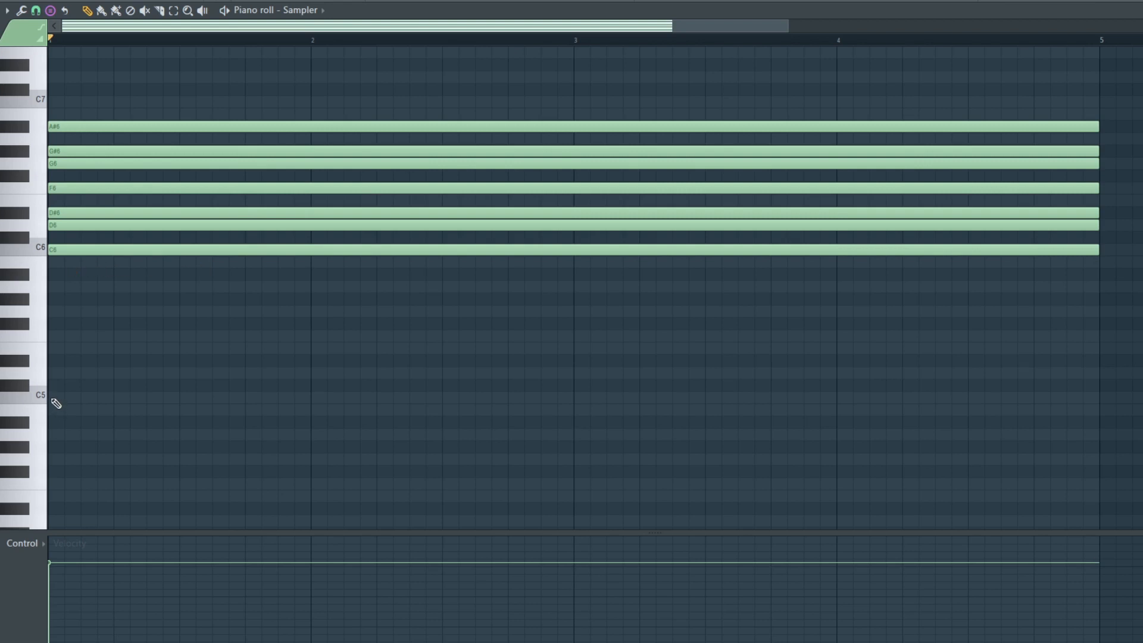
left_click(51, 398)
left_click(57, 108)
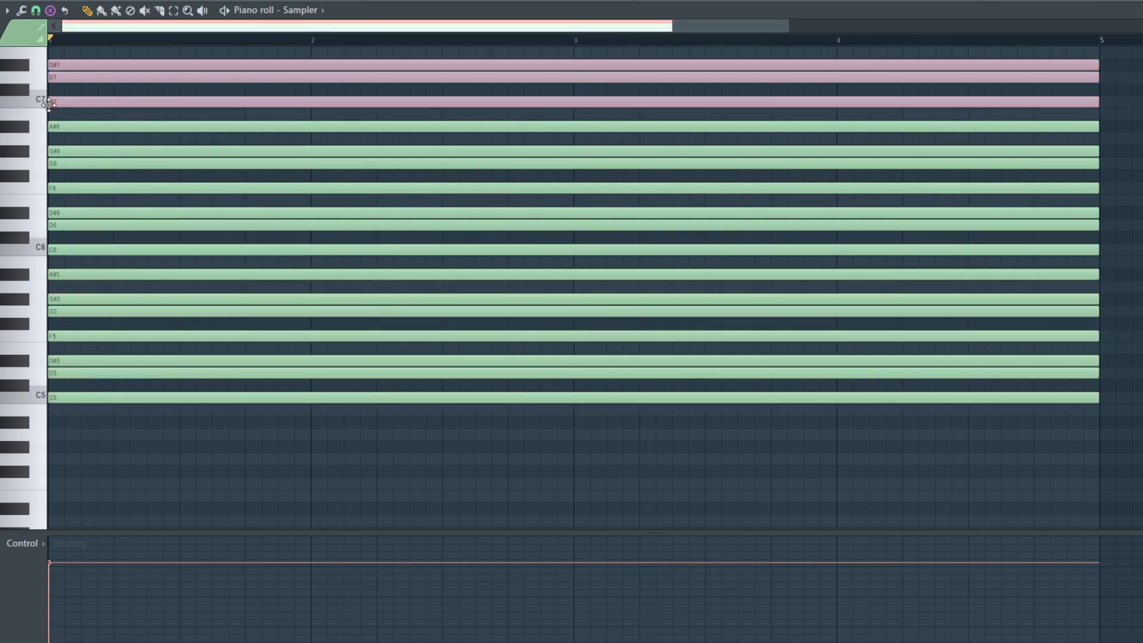
scroll(109, 326, "up", 4)
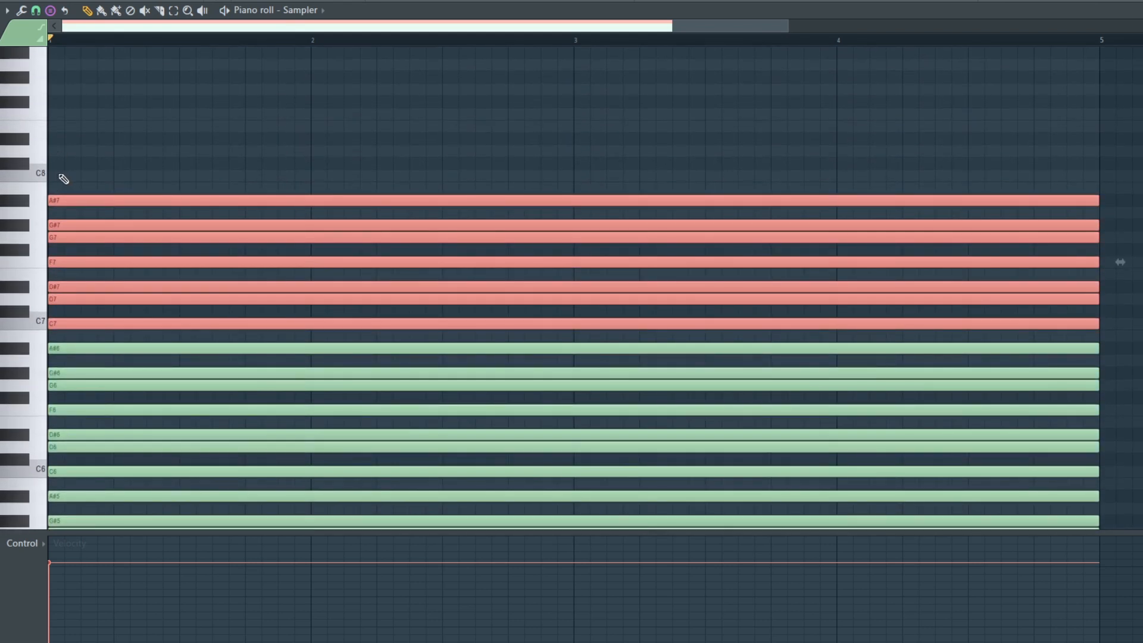
left_click(61, 176)
scroll(64, 176, "up", 5)
left_click(61, 215)
scroll(85, 226, "down", 5)
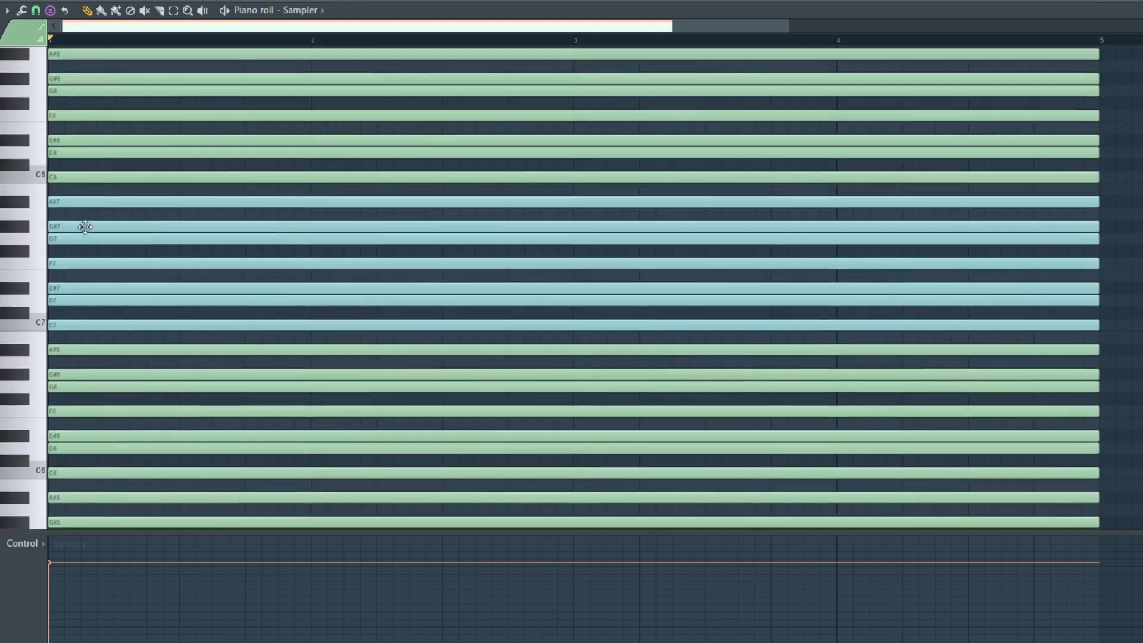
scroll(85, 227, "down", 8)
left_click(56, 324)
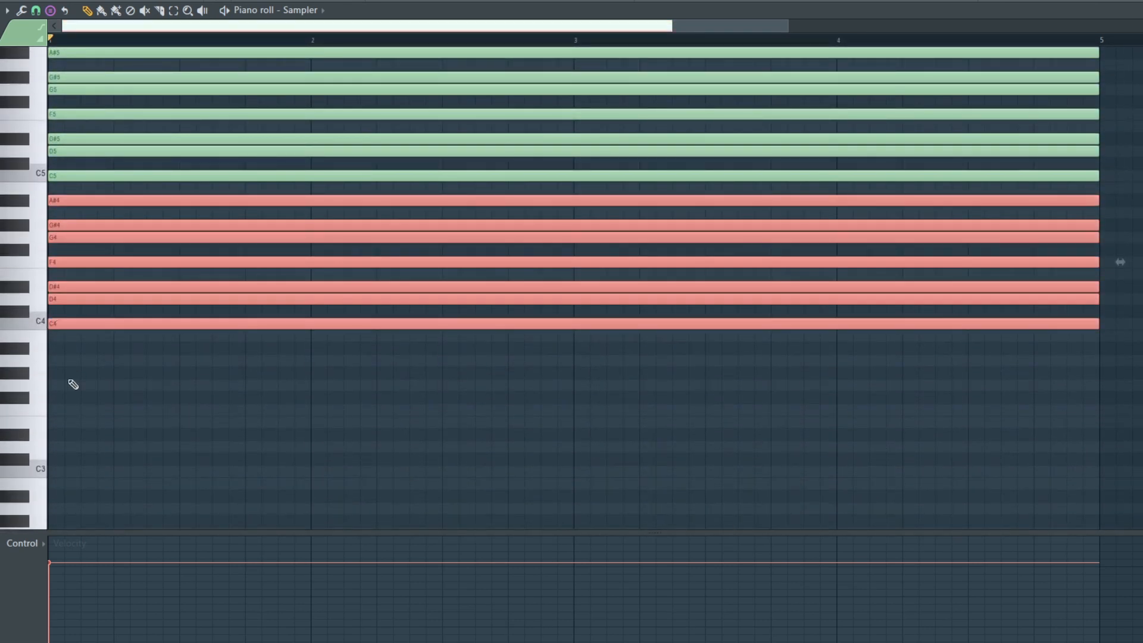
left_click(63, 470)
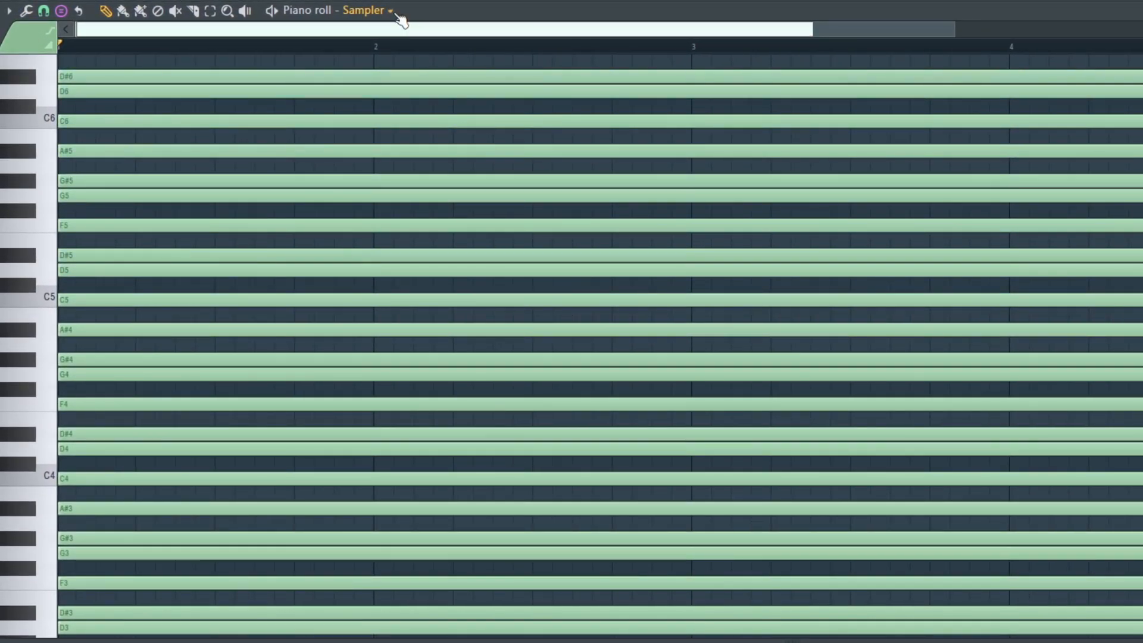
Switch the piano roll to the Ivory channel and check the Ghost channels helper option.
left_click(392, 15)
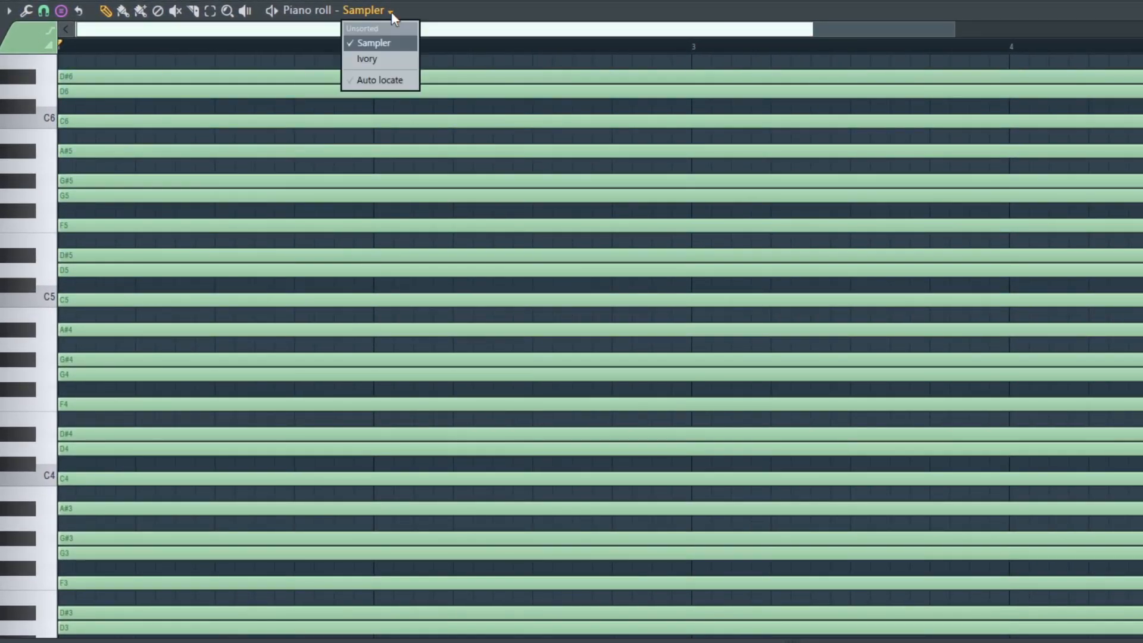
left_click(386, 59)
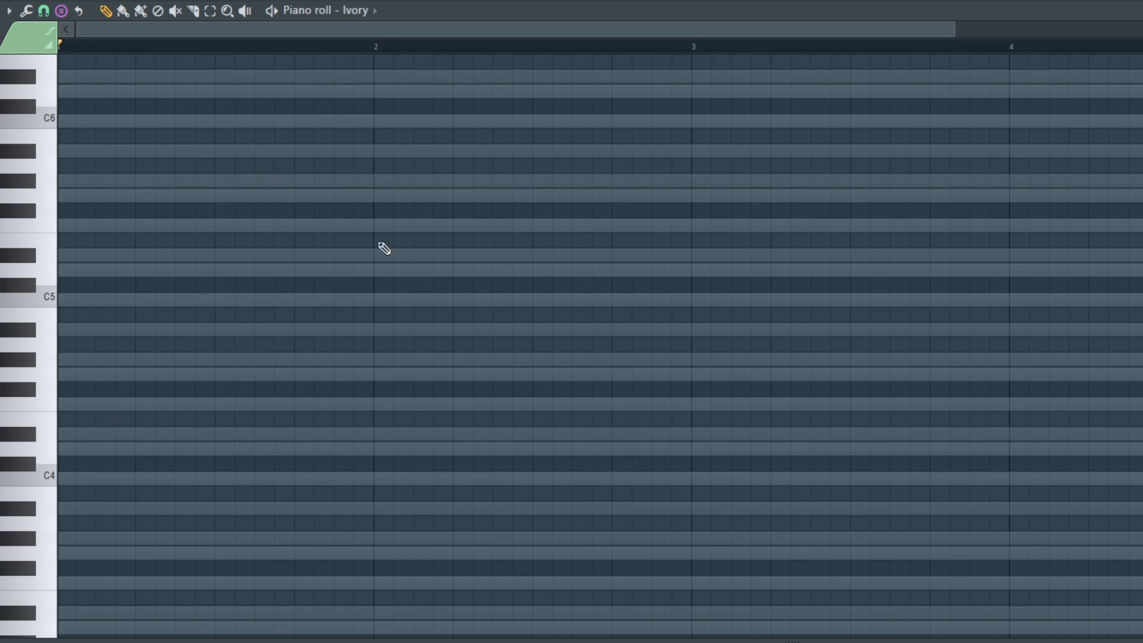
left_click(9, 11)
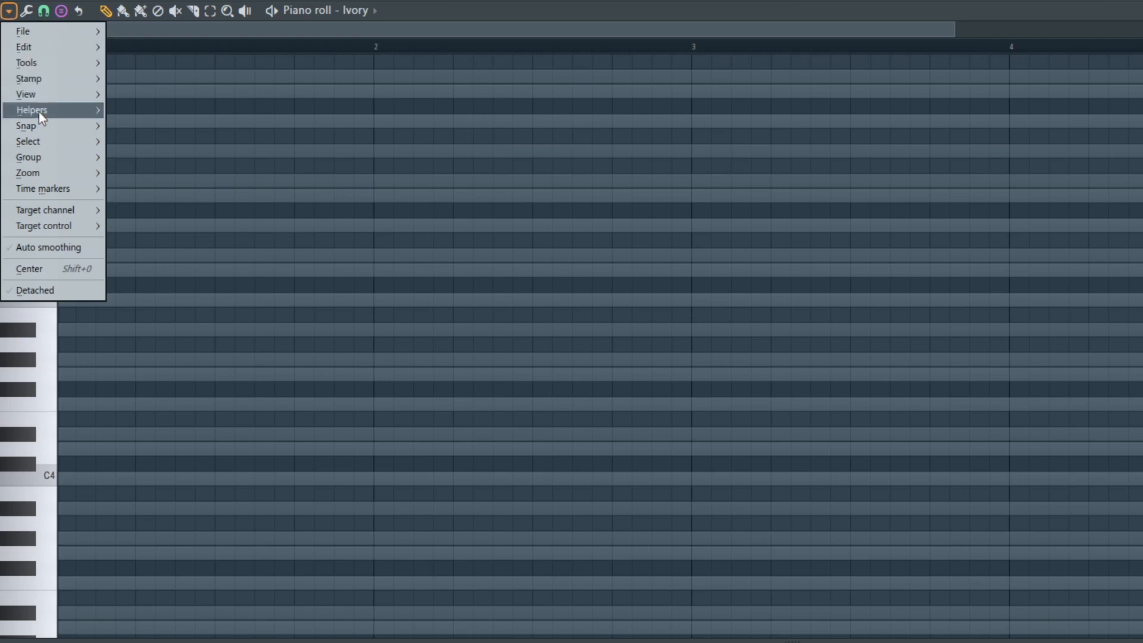
mouse_move(45, 110)
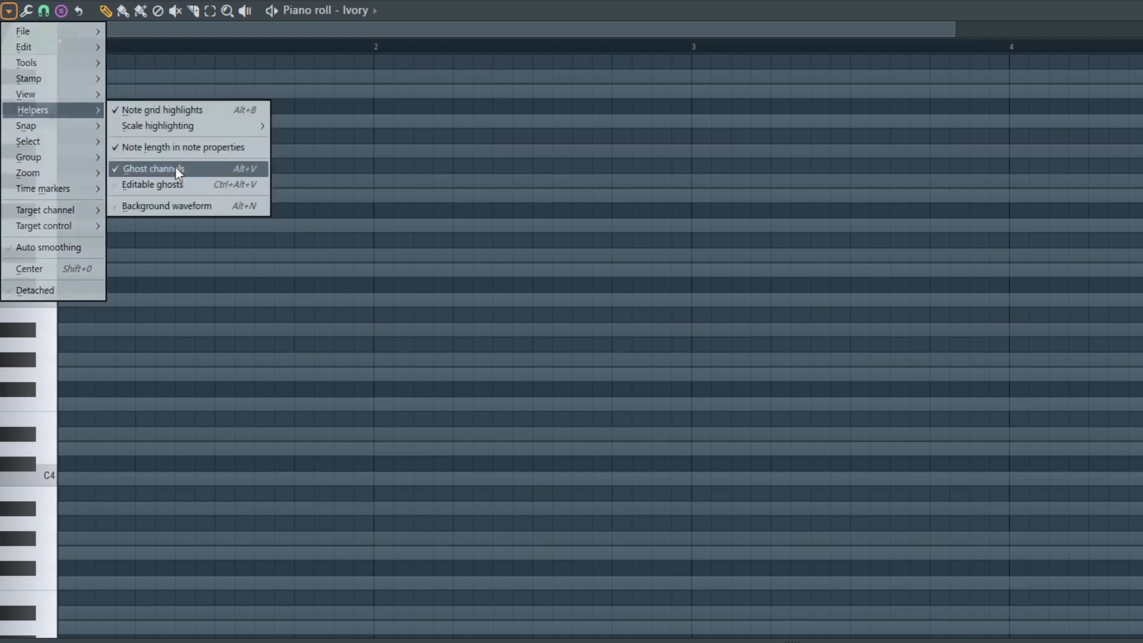
left_click(310, 339)
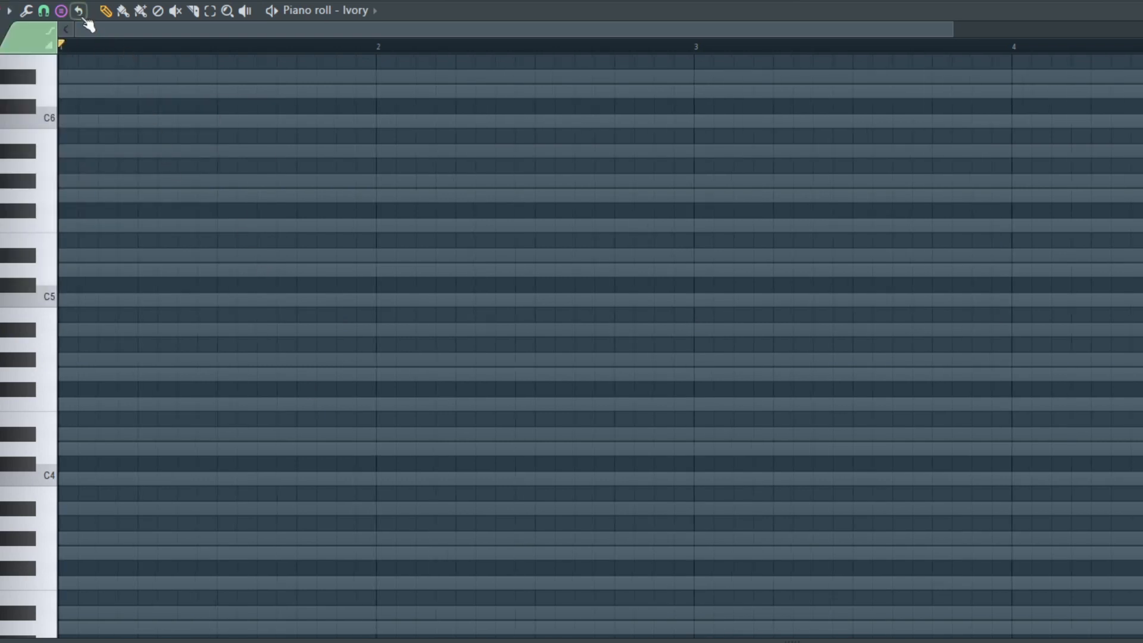
Stamp a Minor chord on C5 at the start of bar 1, shorten its notes to one beat and deselect it.
left_click(60, 12)
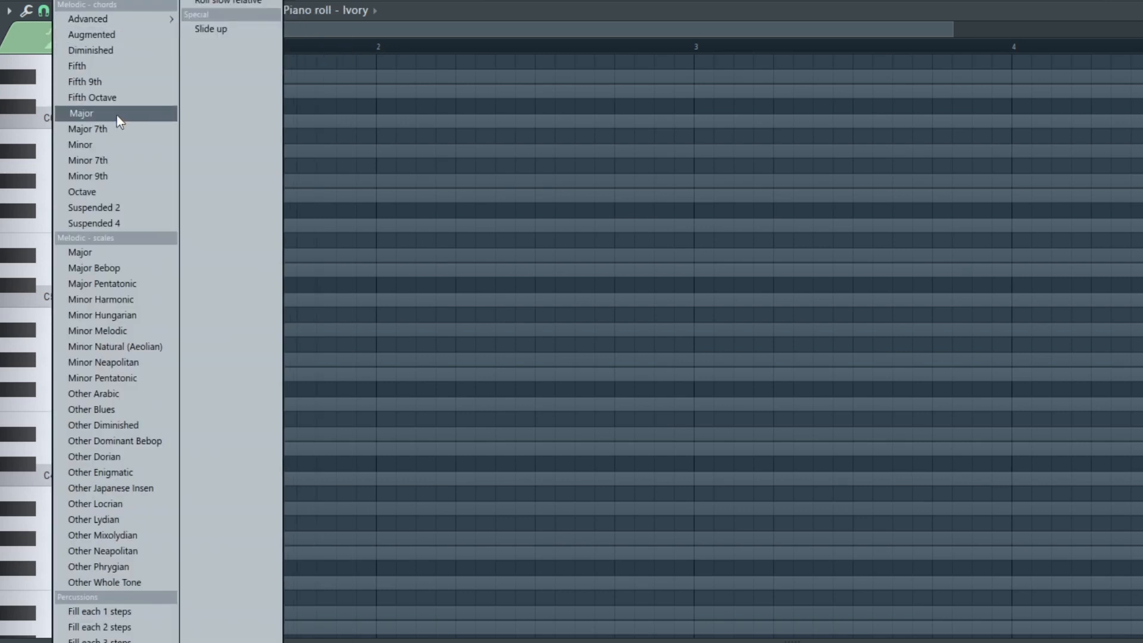
left_click(108, 149)
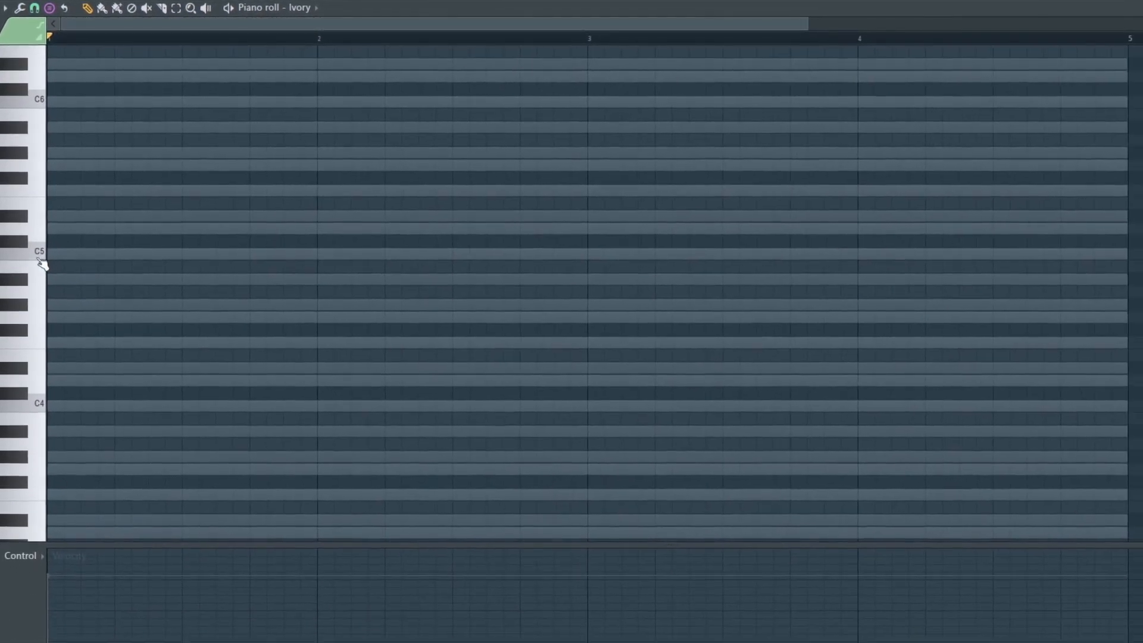
left_click(48, 255)
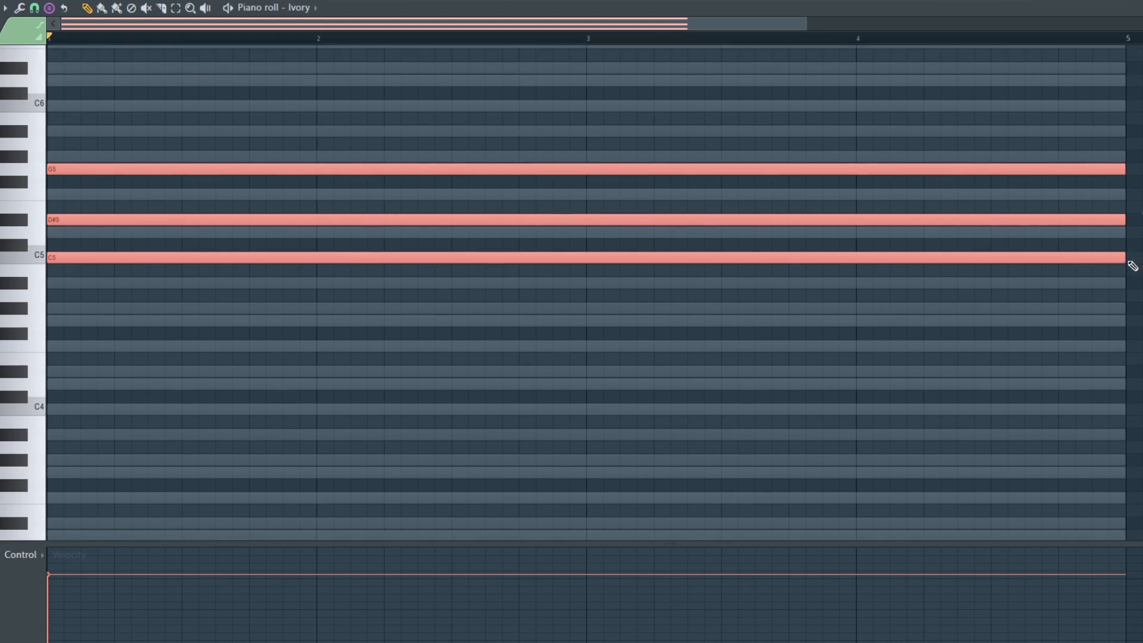
left_click_drag(1124, 257, 122, 265)
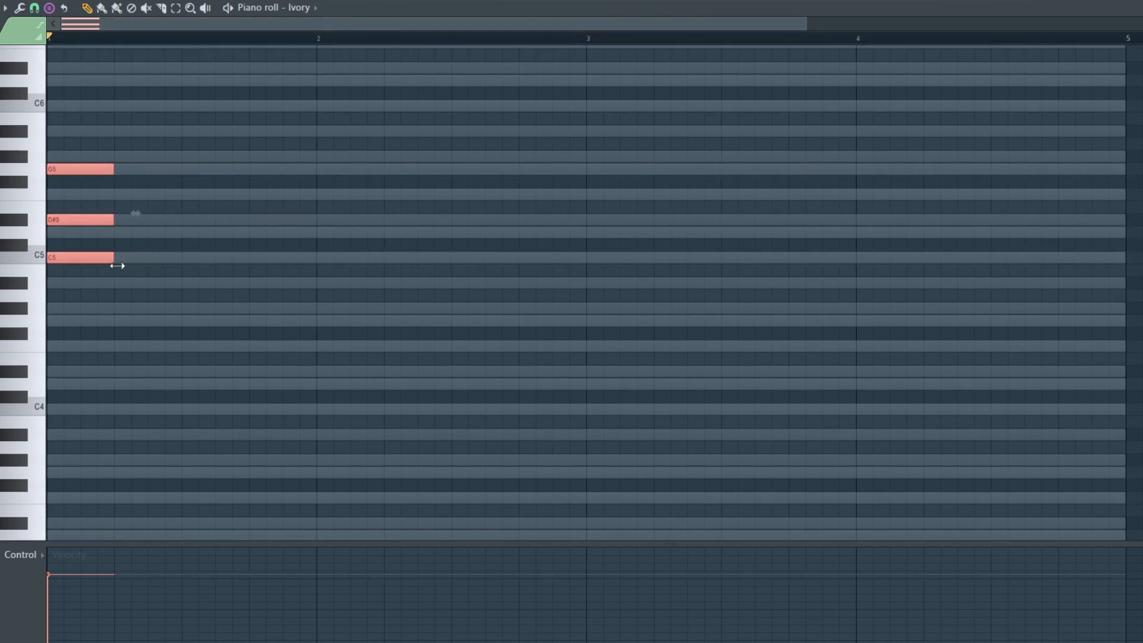
key("ctrl+d")
Play the C minor chord and lower the velocity of its notes.
key("space")
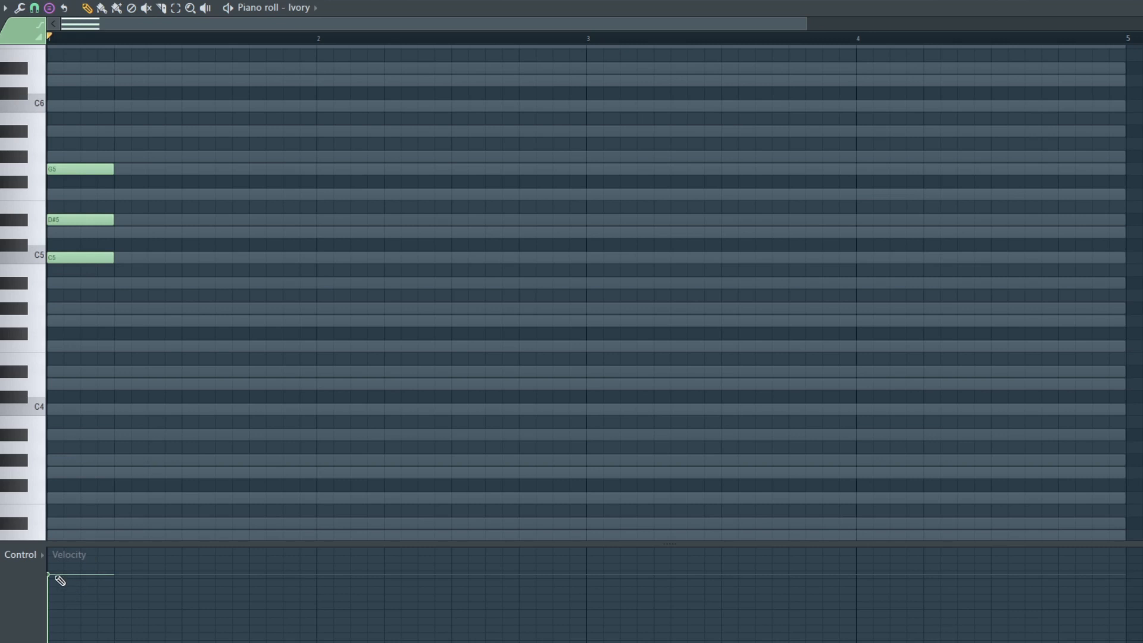
left_click_drag(56, 576, 53, 598)
key("space")
key("space")
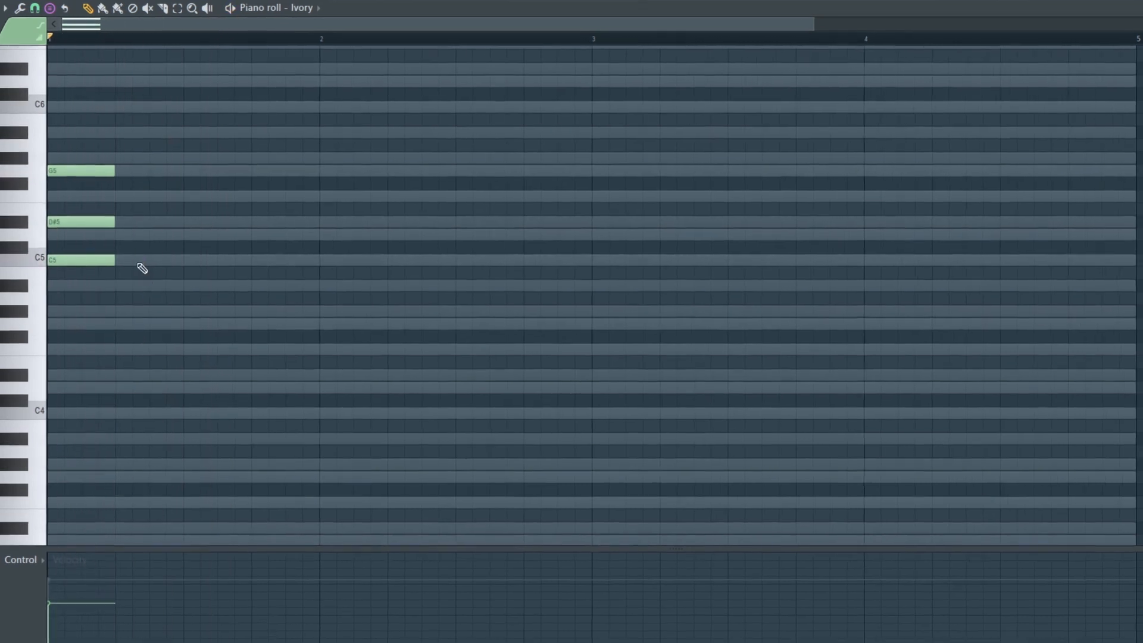
Duplicate the chord directly after the first one, transpose the copy's root up to F5 and play both chords.
key("ctrl+b")
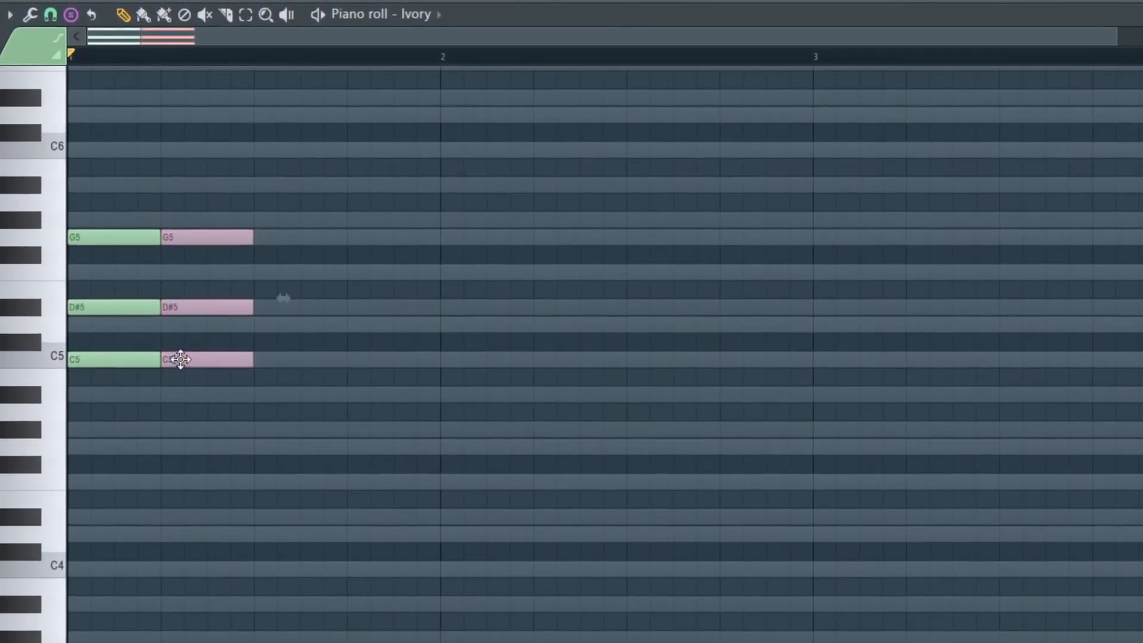
key("ctrl+d")
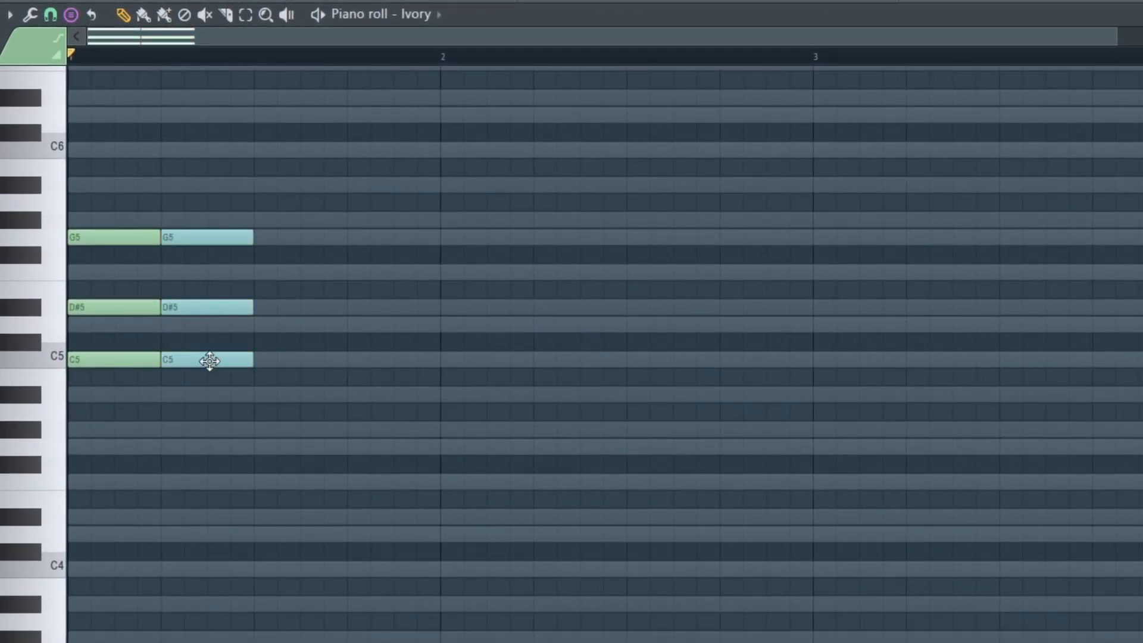
left_click_drag(209, 361, 204, 324)
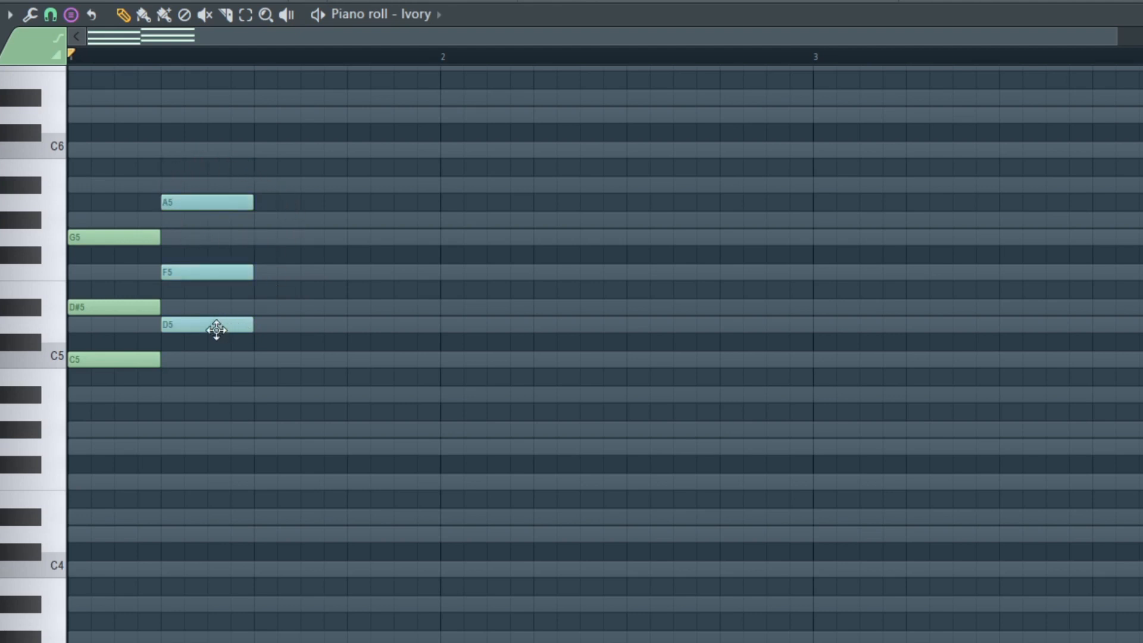
left_click_drag(215, 327, 202, 278)
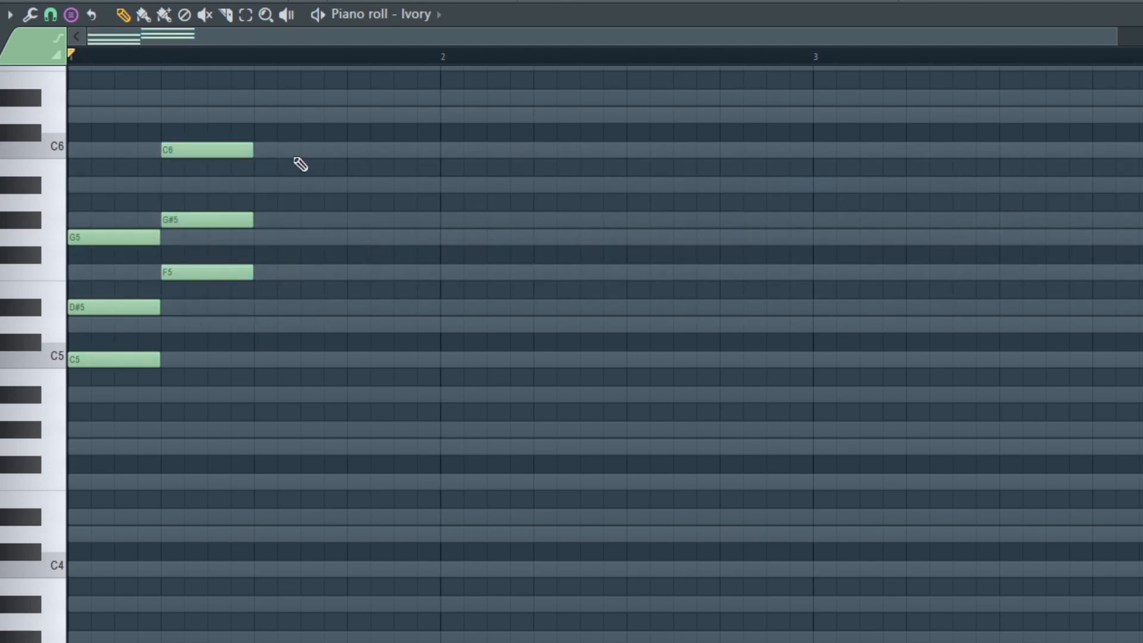
key("space")
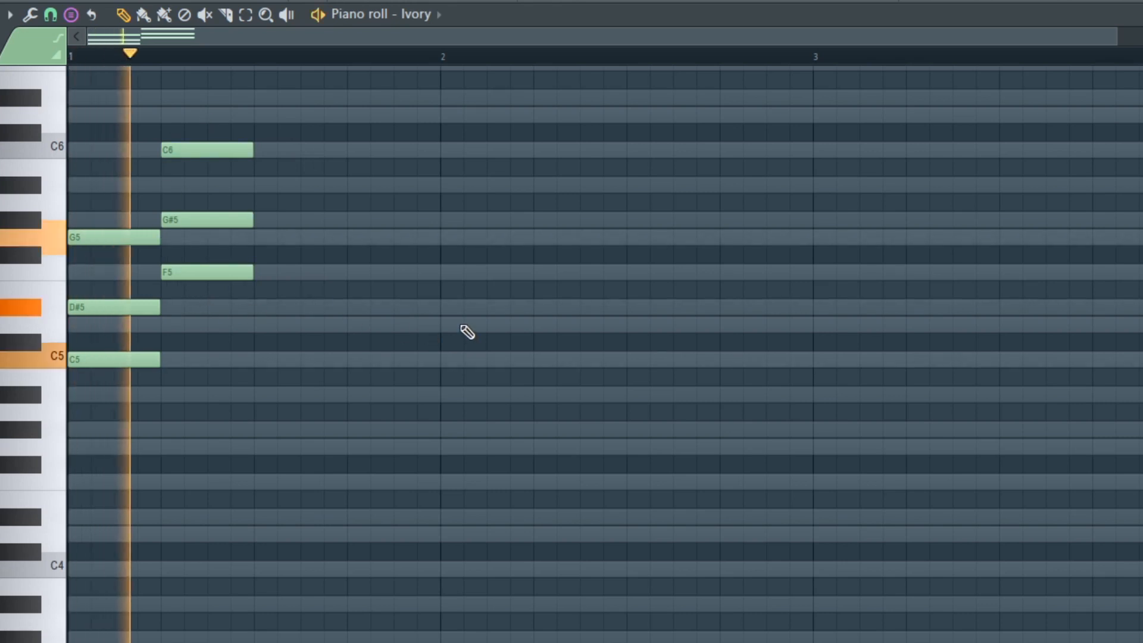
key("space")
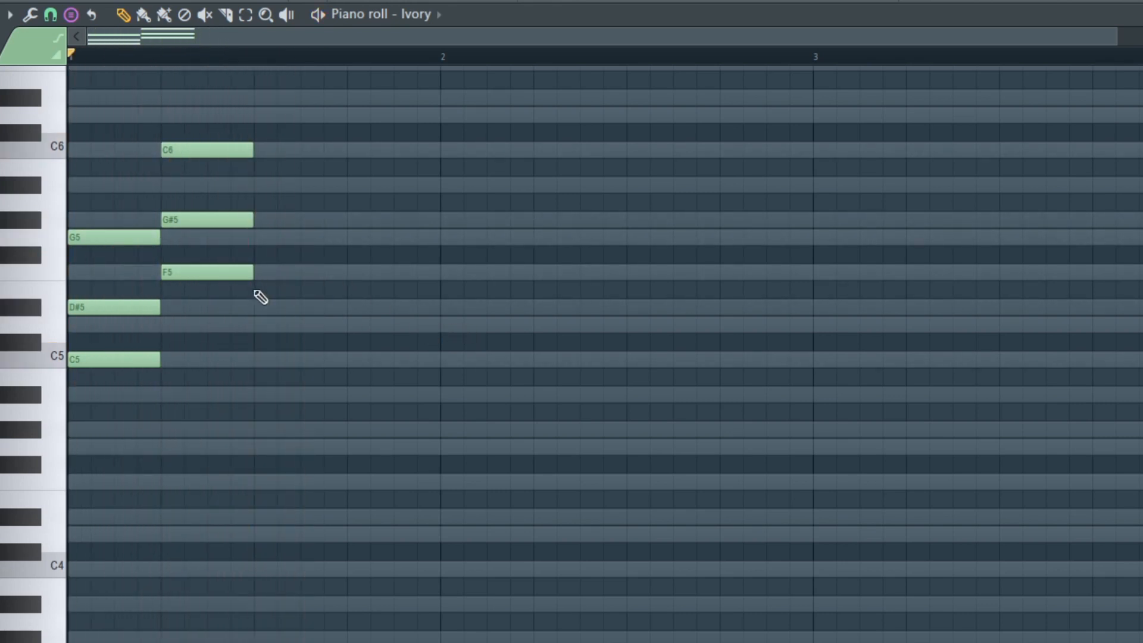
Duplicate the F minor chord directly after itself, transpose the copy's root up to G5 and deselect it.
key("ctrl+b")
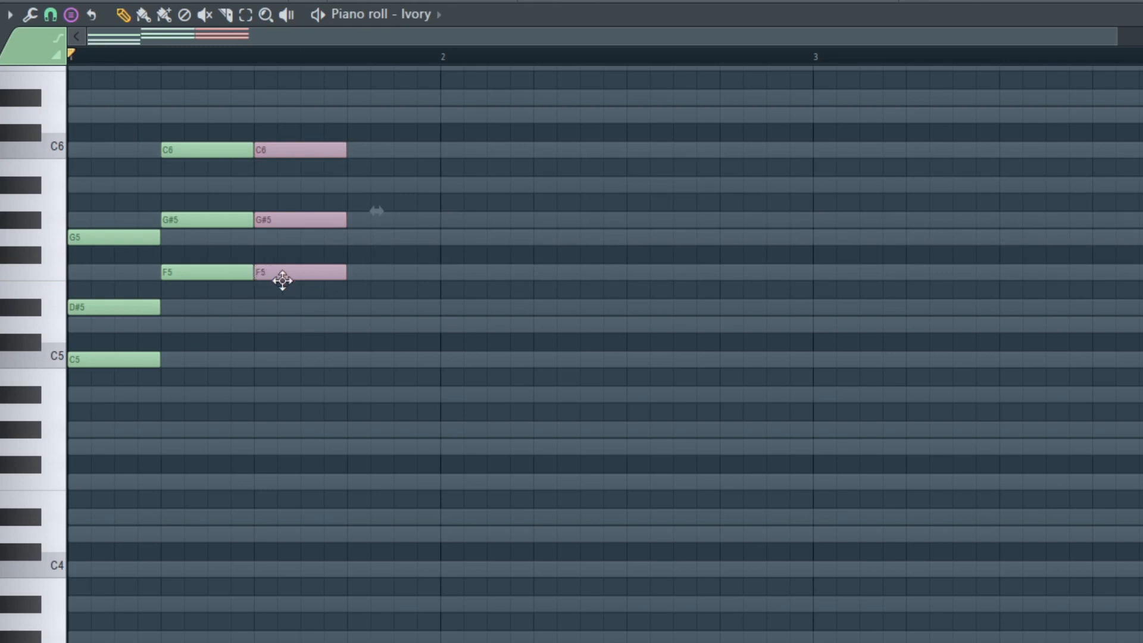
left_click_drag(281, 273, 286, 237)
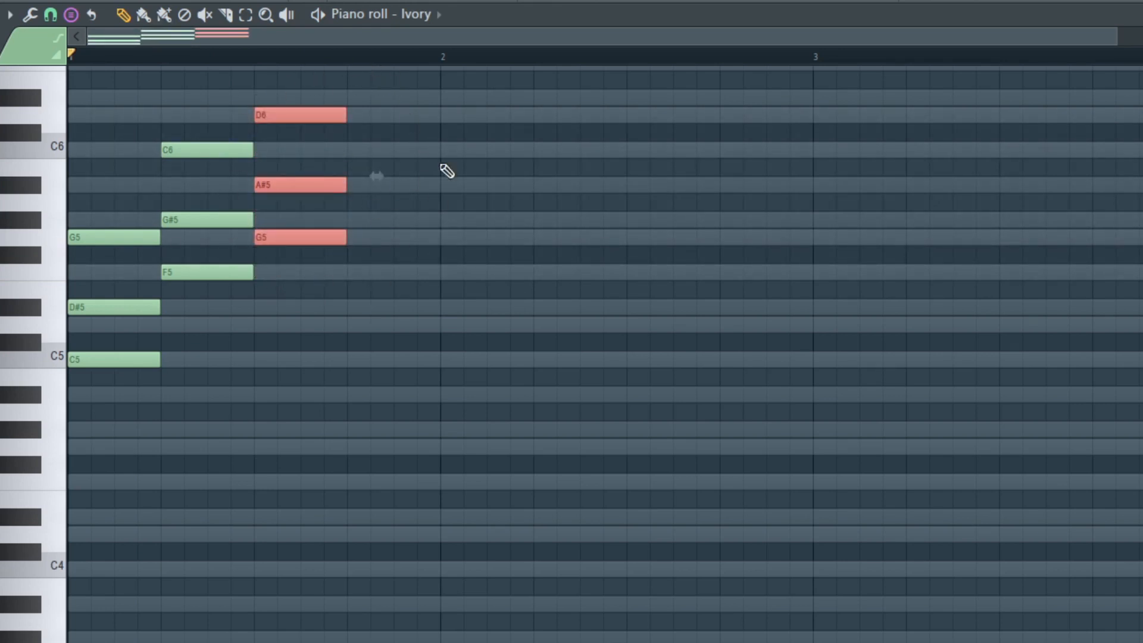
left_click(256, 189)
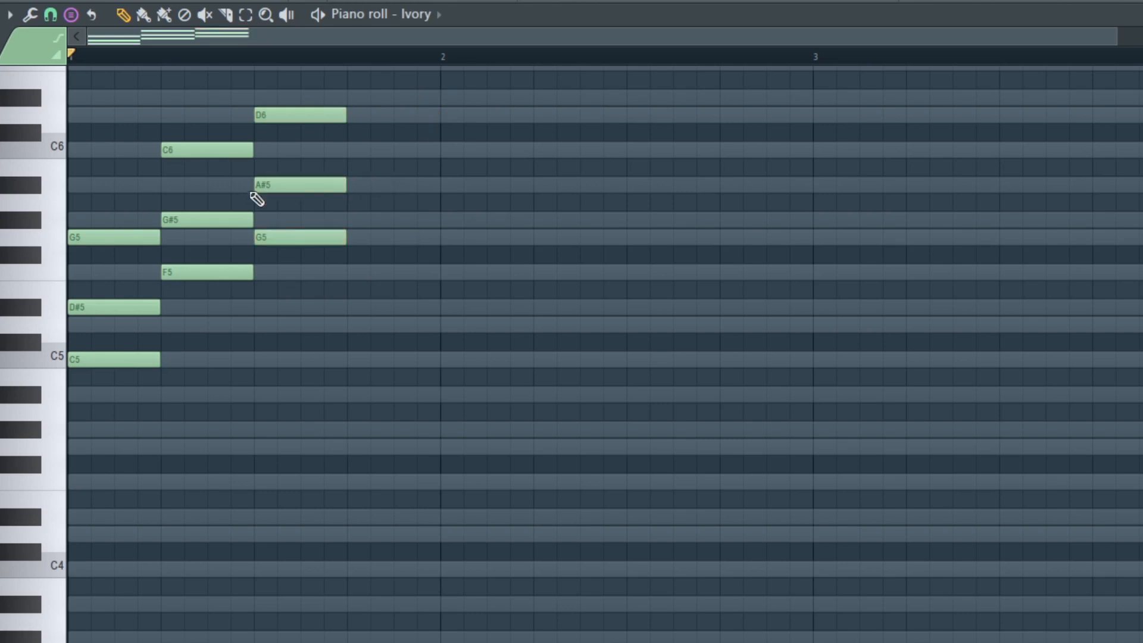
Stamp a Major chord on C5 at beat 4 of bar 1 and transpose its root up to D#5.
left_click(72, 15)
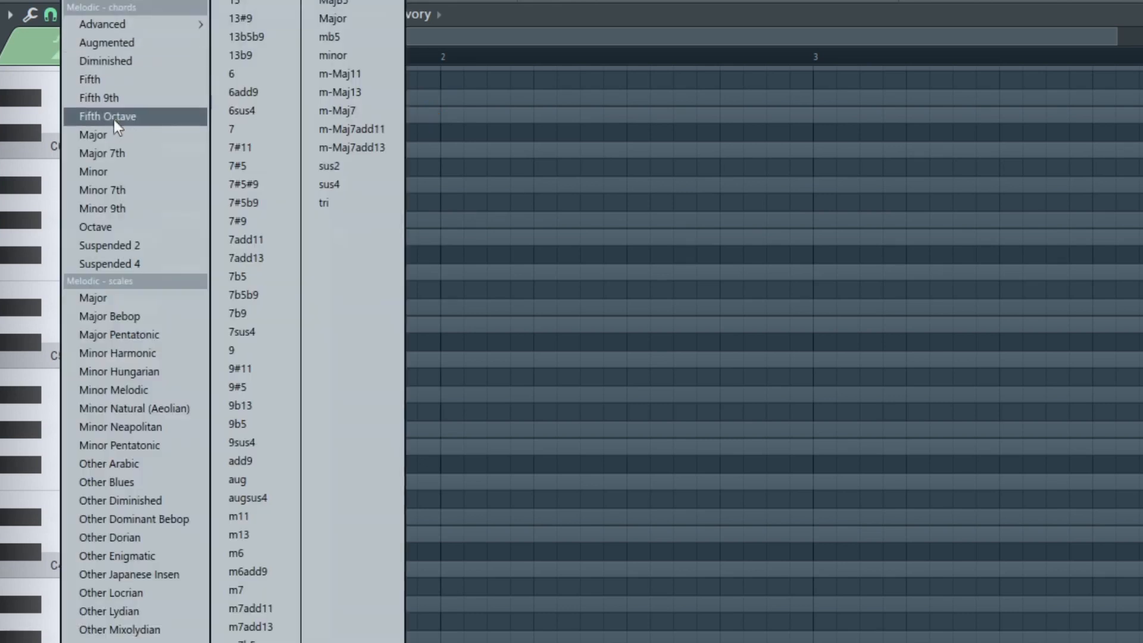
left_click(105, 137)
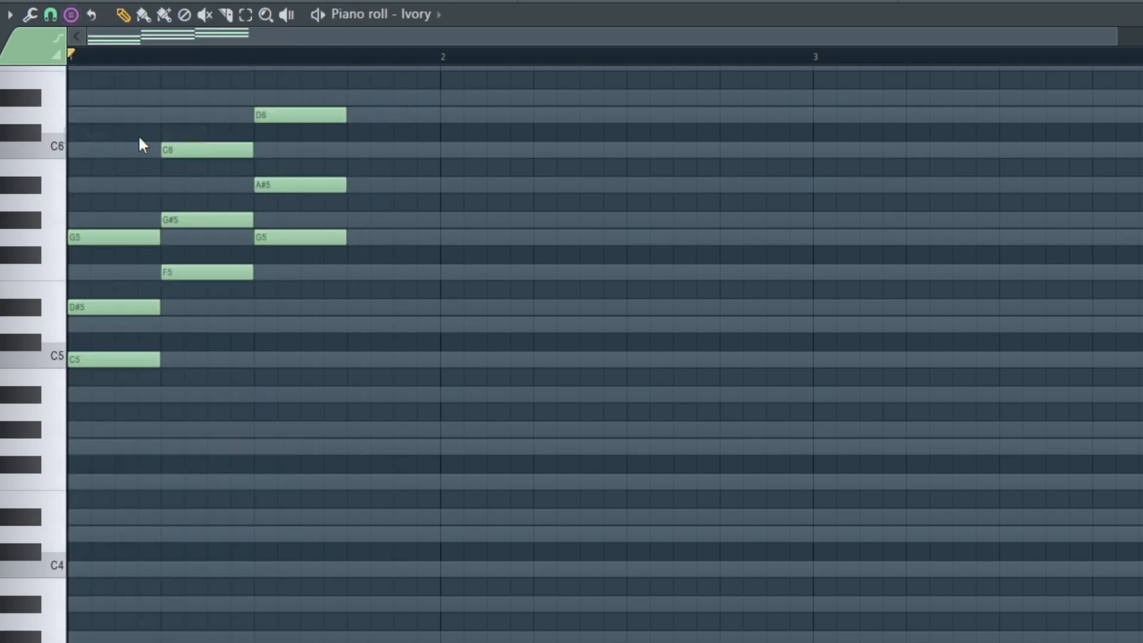
left_click(352, 359)
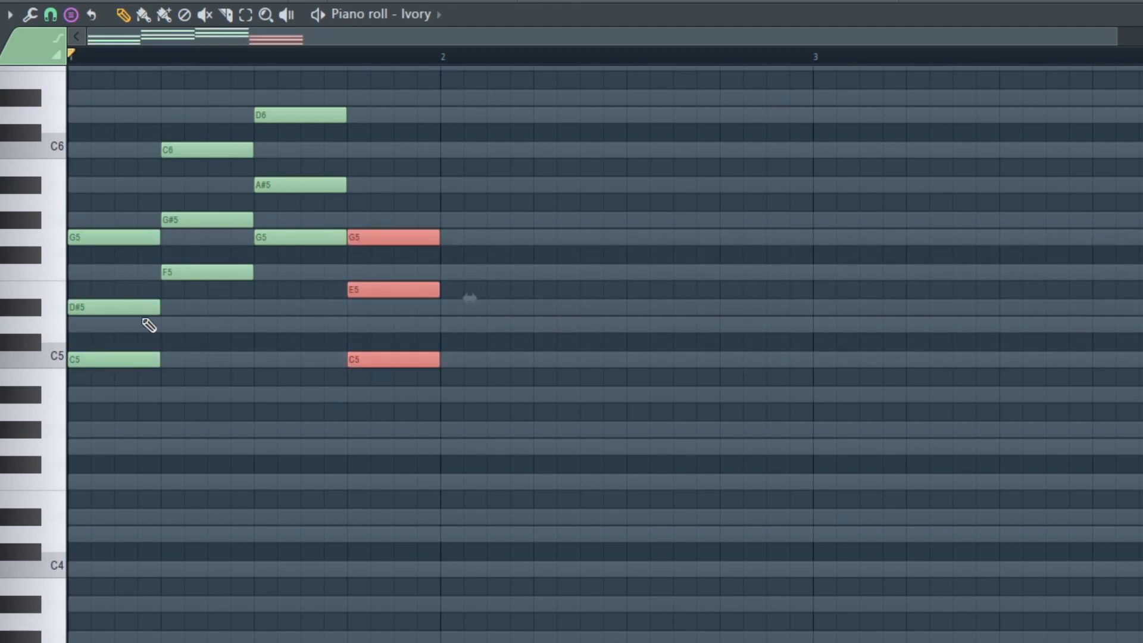
key("ctrl+c")
left_click_drag(373, 360, 379, 324)
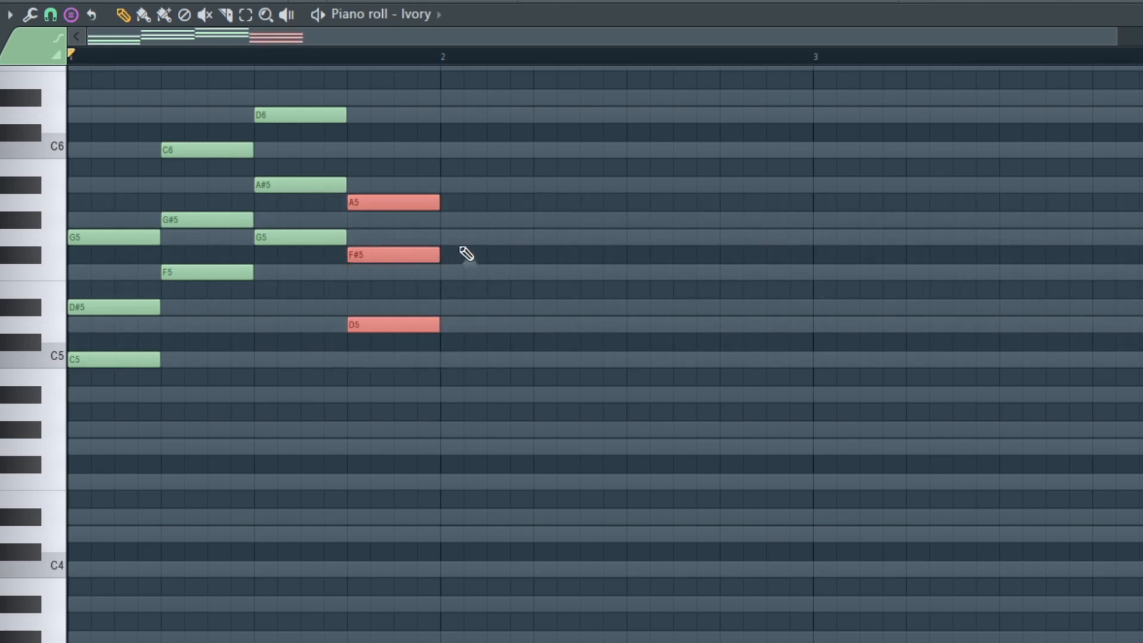
key("ctrl+c")
left_click_drag(391, 316, 390, 306)
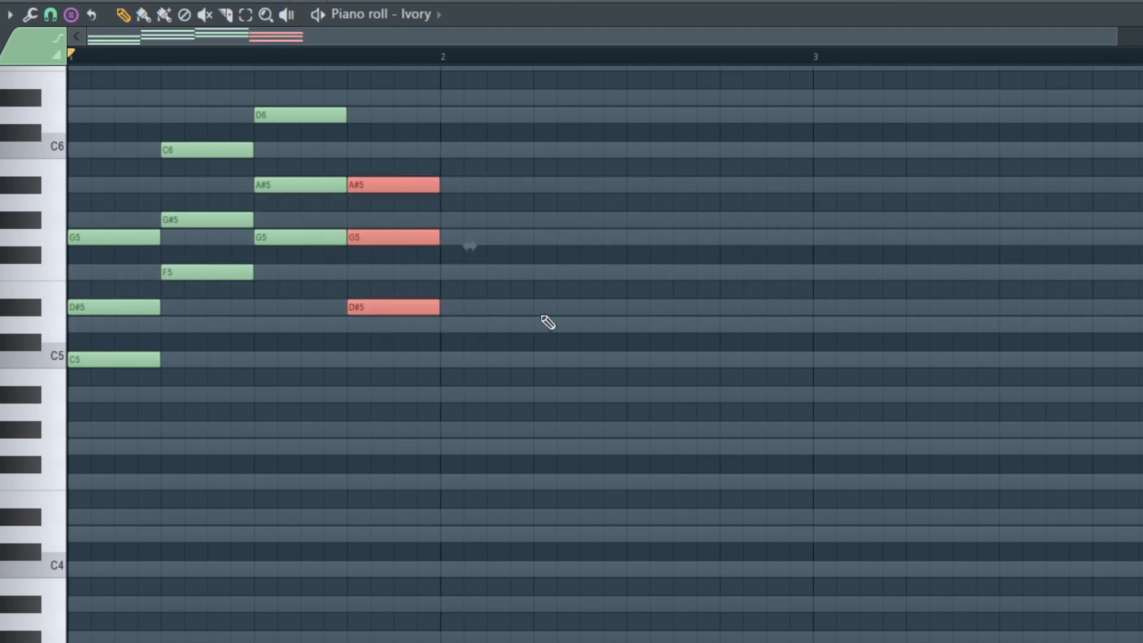
Duplicate the D#5 major chord to the start of bar 2 and transpose the copy's root up to G#5.
key("ctrl+b")
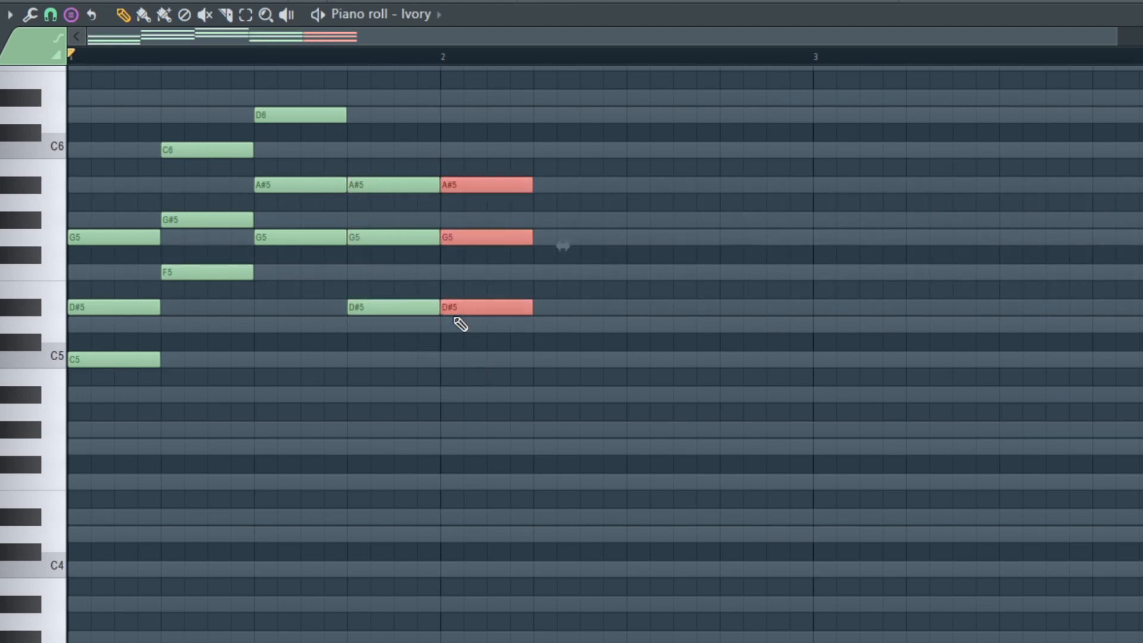
left_click_drag(482, 301, 483, 273)
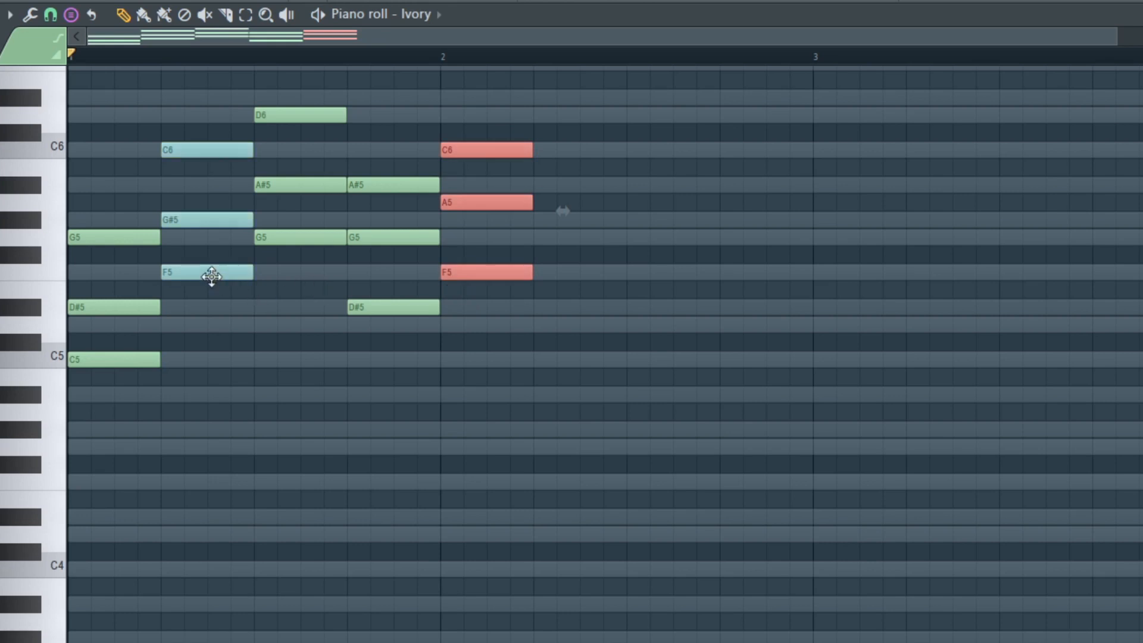
left_click_drag(442, 276, 488, 236)
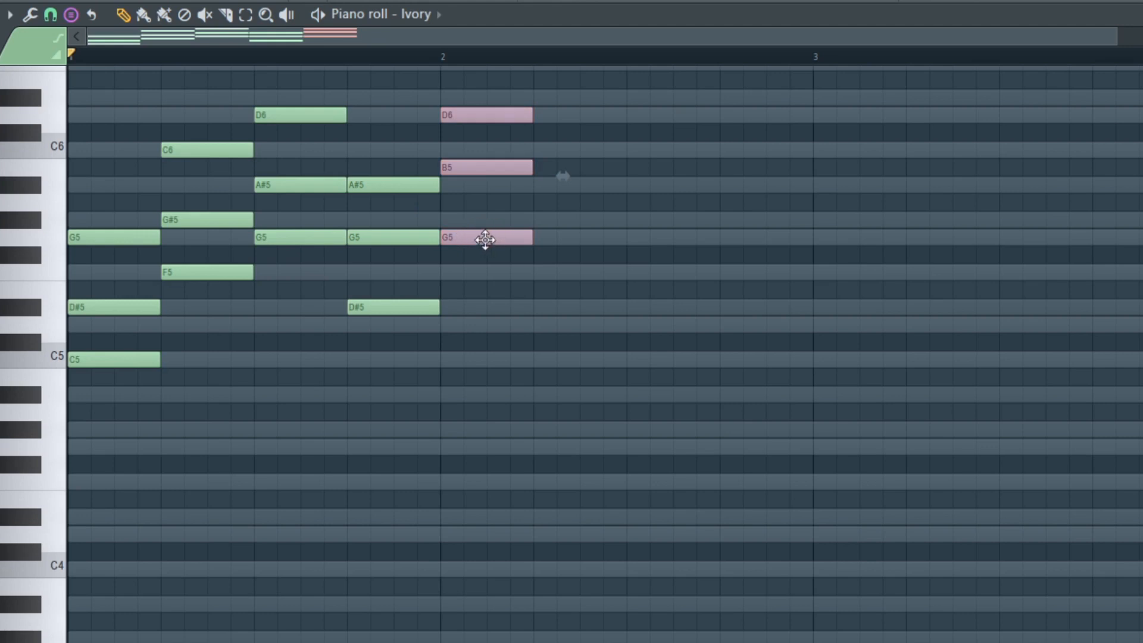
left_click_drag(475, 233, 470, 223)
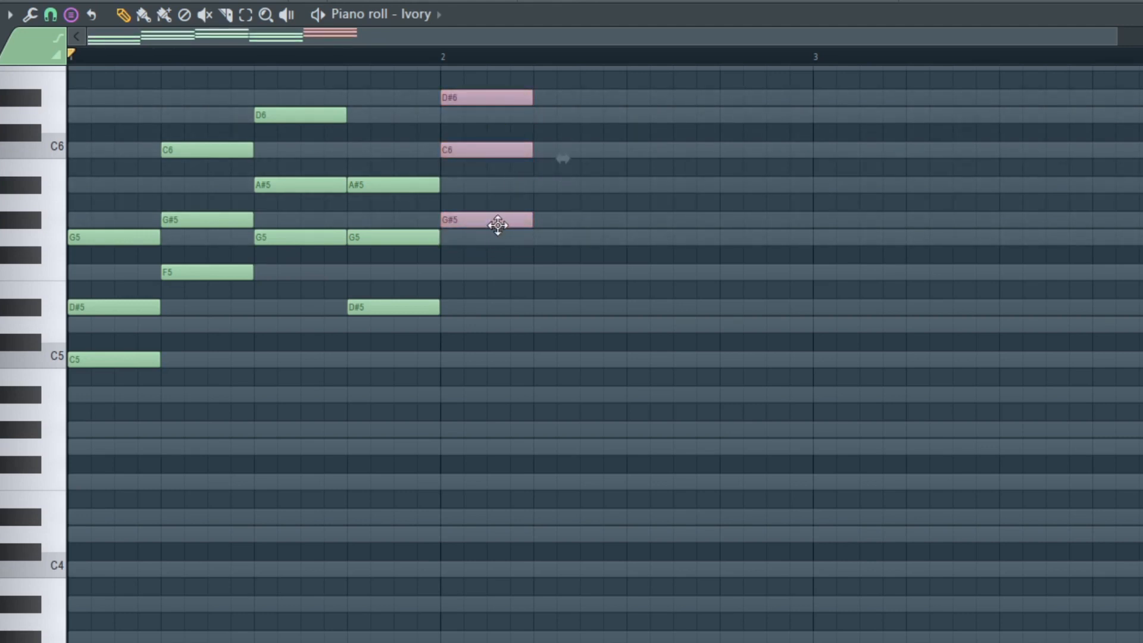
Duplicate the G#5 major chord to beat 2 of bar 2 and transpose the copy's root up to A#5.
key("ctrl+b")
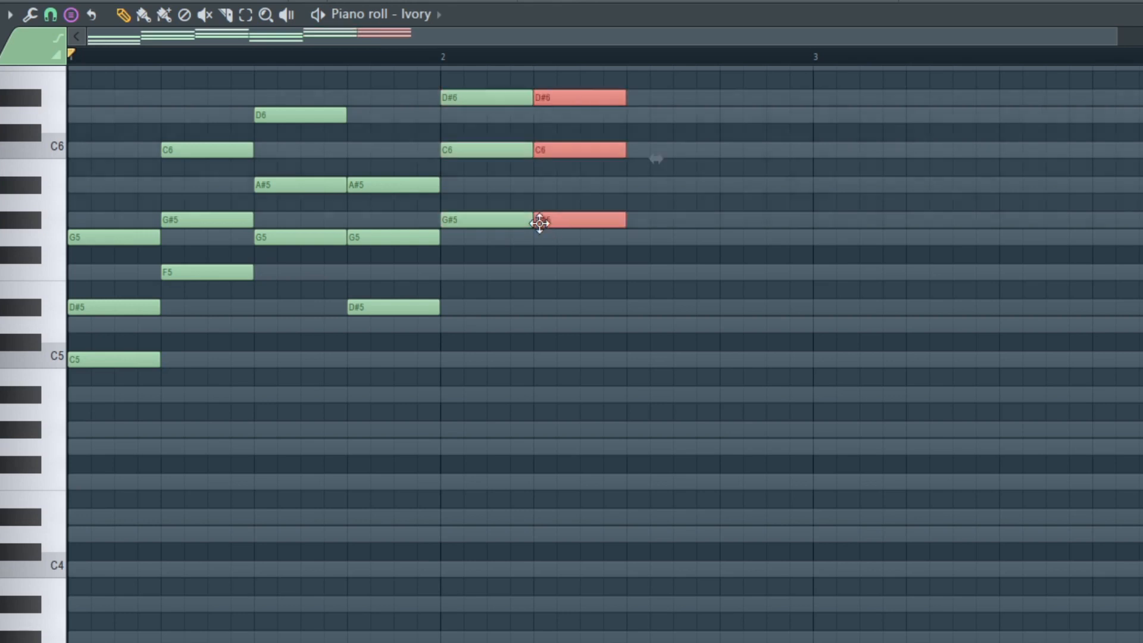
left_click_drag(584, 217, 593, 185)
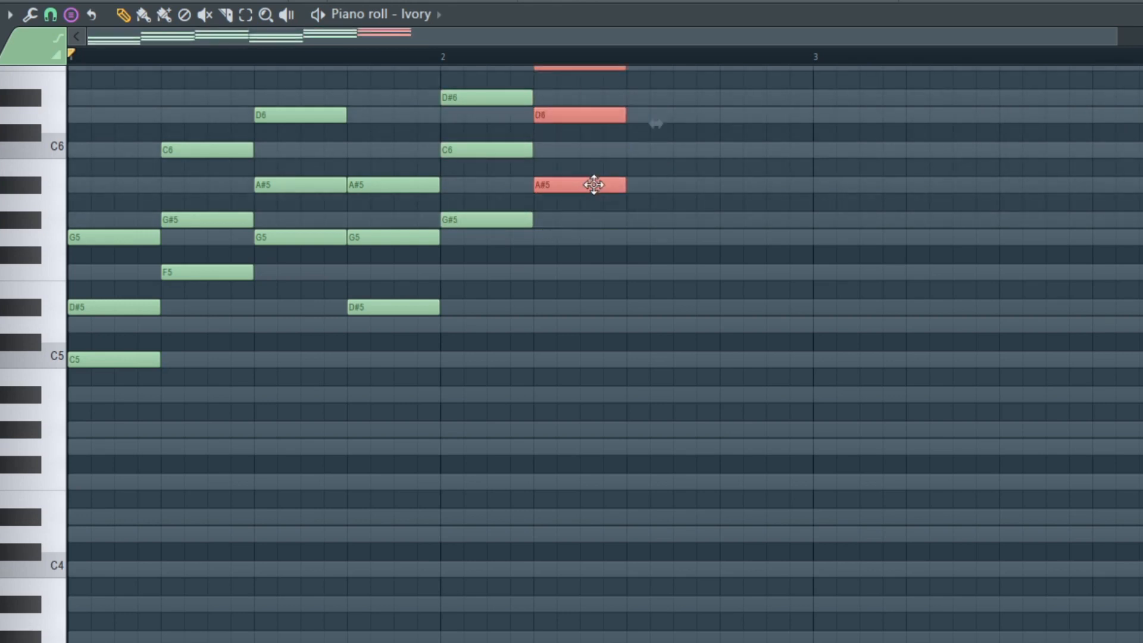
scroll(572, 294, "up", 3)
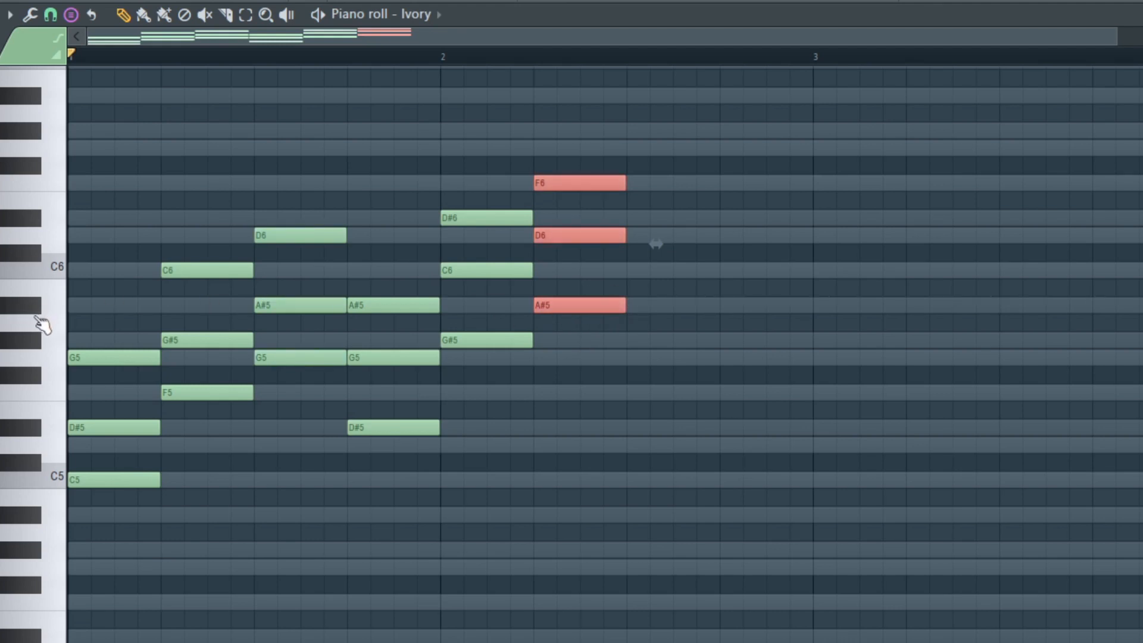
Deselect the last chord and check the root notes of the chords in the progression.
left_click(35, 305)
left_click(115, 305)
left_click(120, 475)
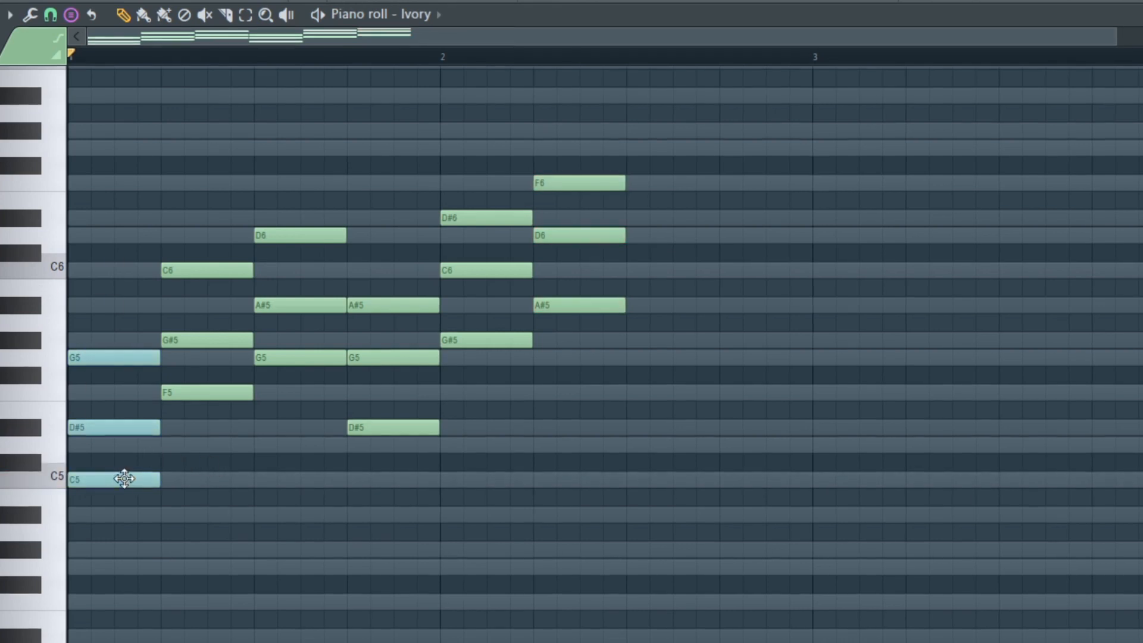
left_click(294, 360)
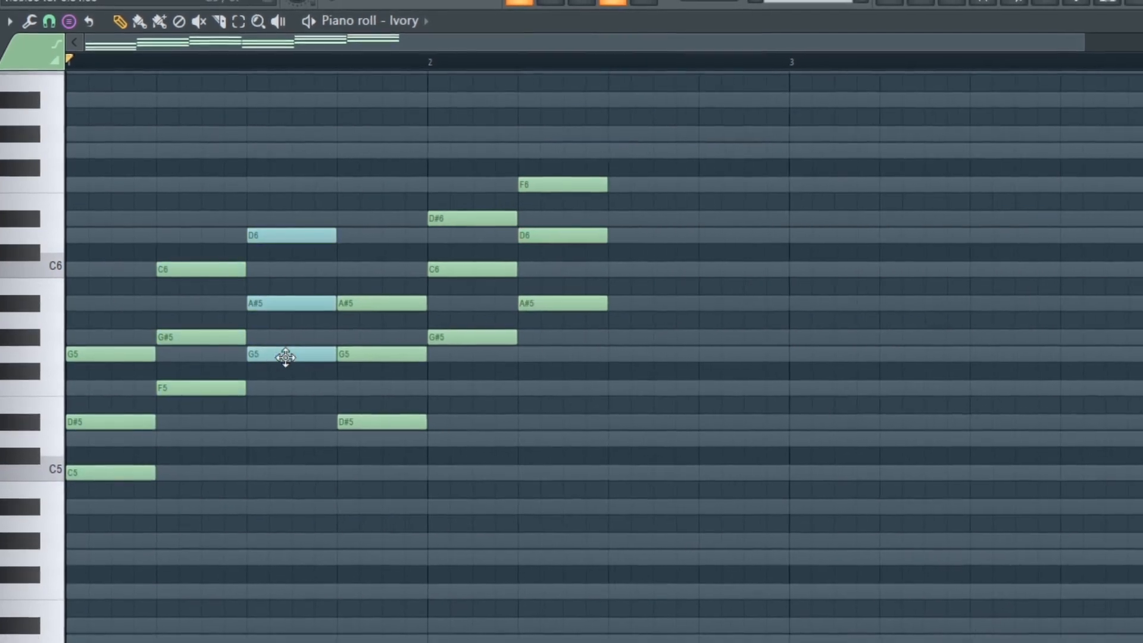
left_click(389, 419)
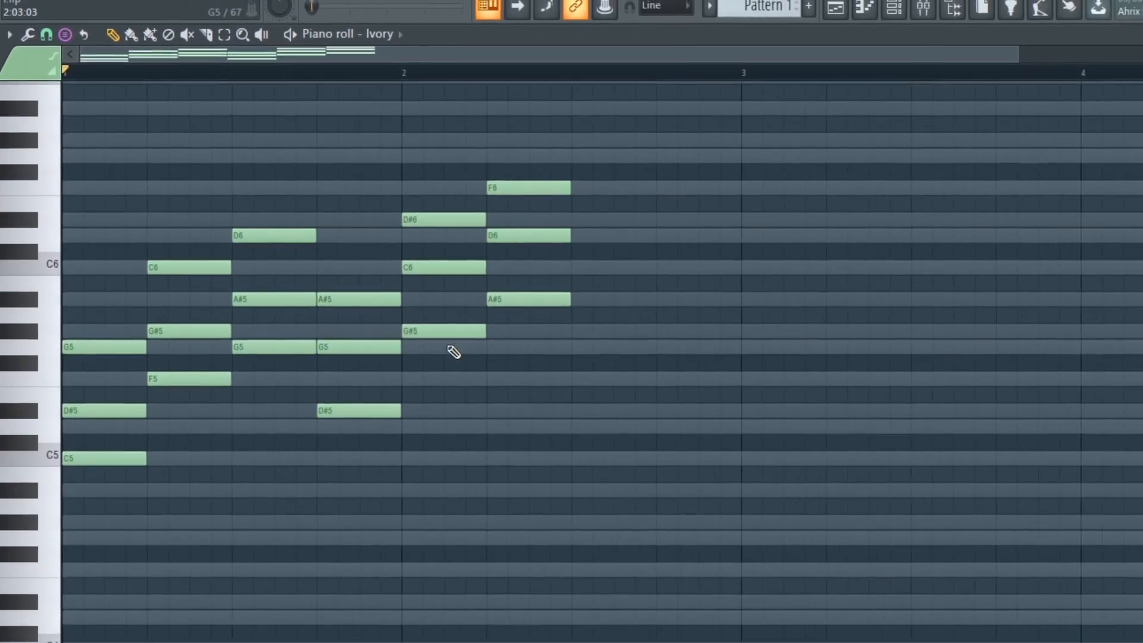
left_click(487, 336)
left_click(559, 303)
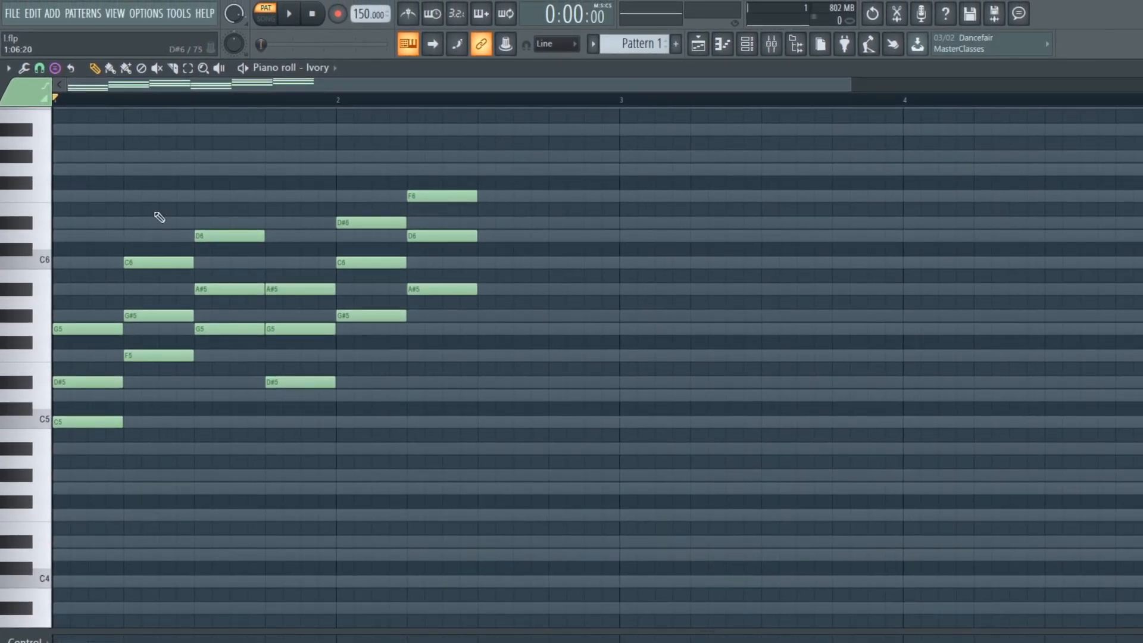
Set the chord stamp to (none) so that single notes can be drawn.
left_click(55, 67)
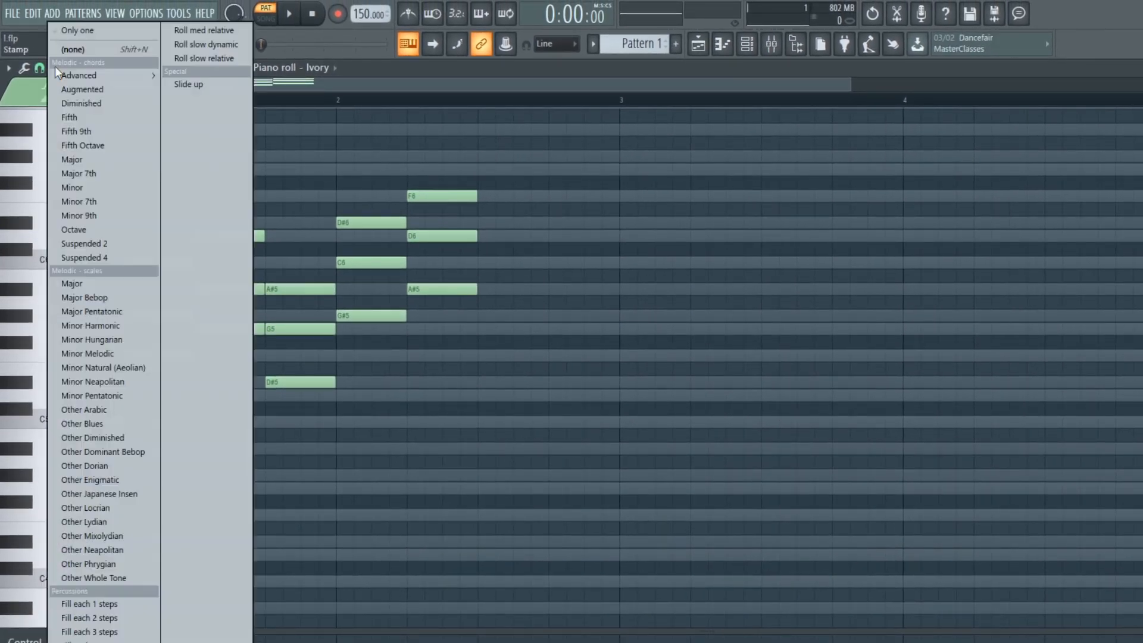
left_click(103, 52)
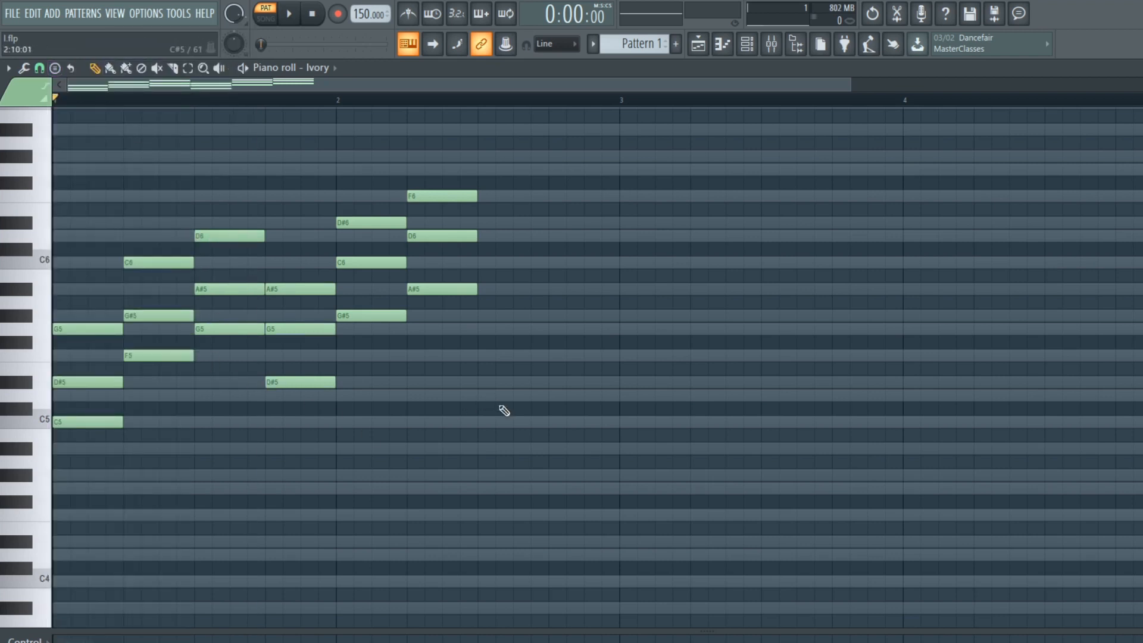
Draw one-beat notes C5, D5 and D#5 at beat 4 of bar 2 and delete all three.
left_click(548, 418)
left_click(553, 394)
left_click(554, 381)
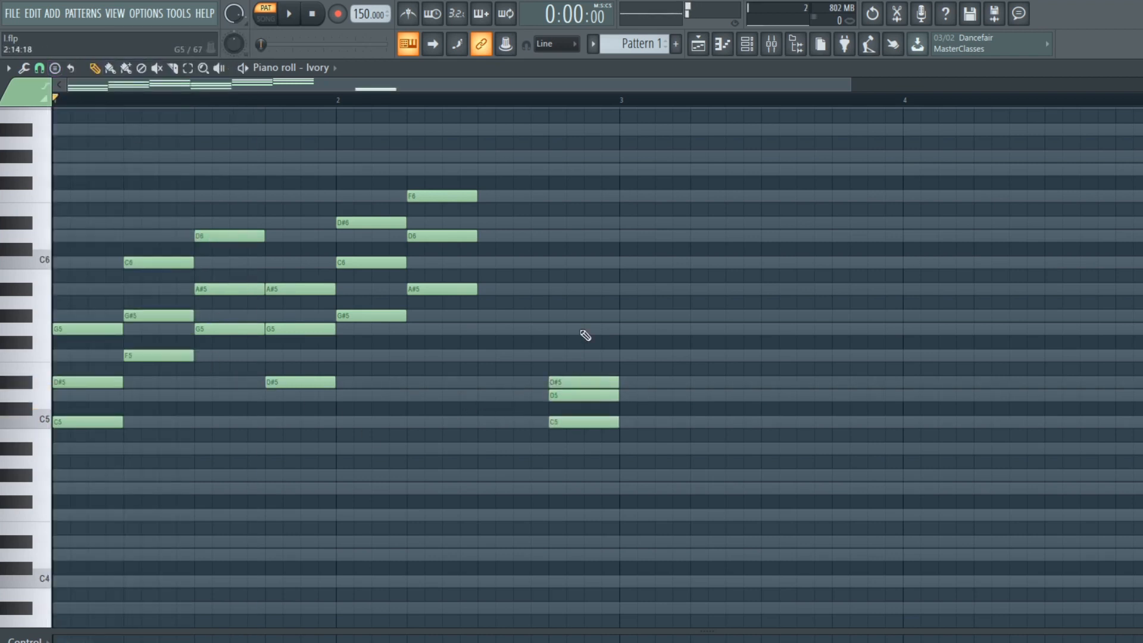
right_click(580, 382)
right_click(578, 396)
right_click(574, 422)
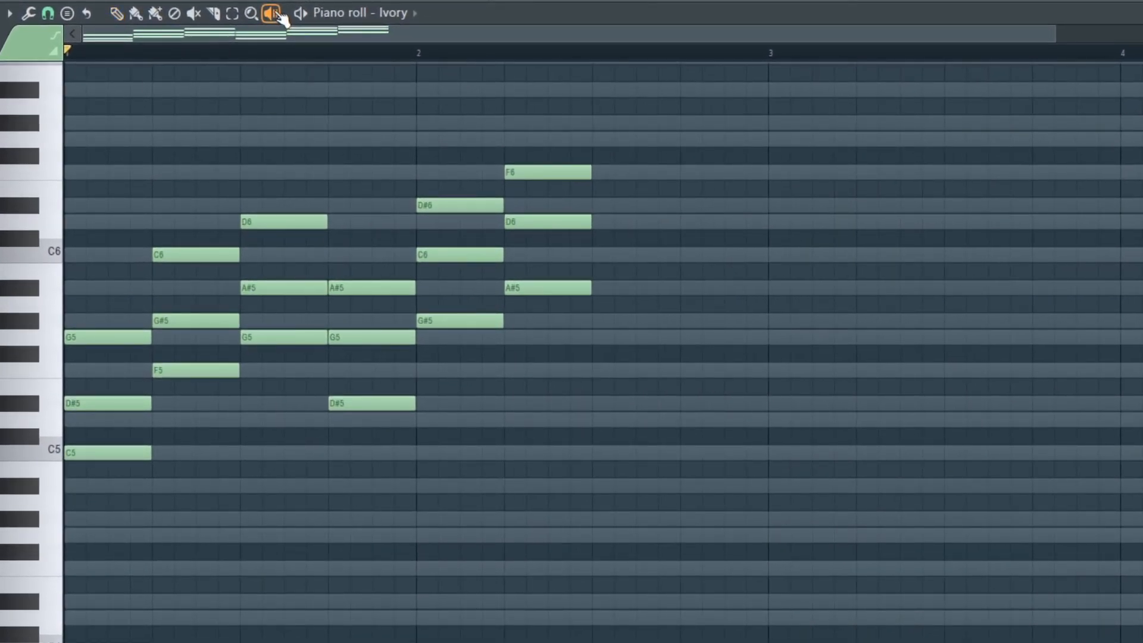
Audition the chords one after another with the Playback tool.
left_click(271, 13)
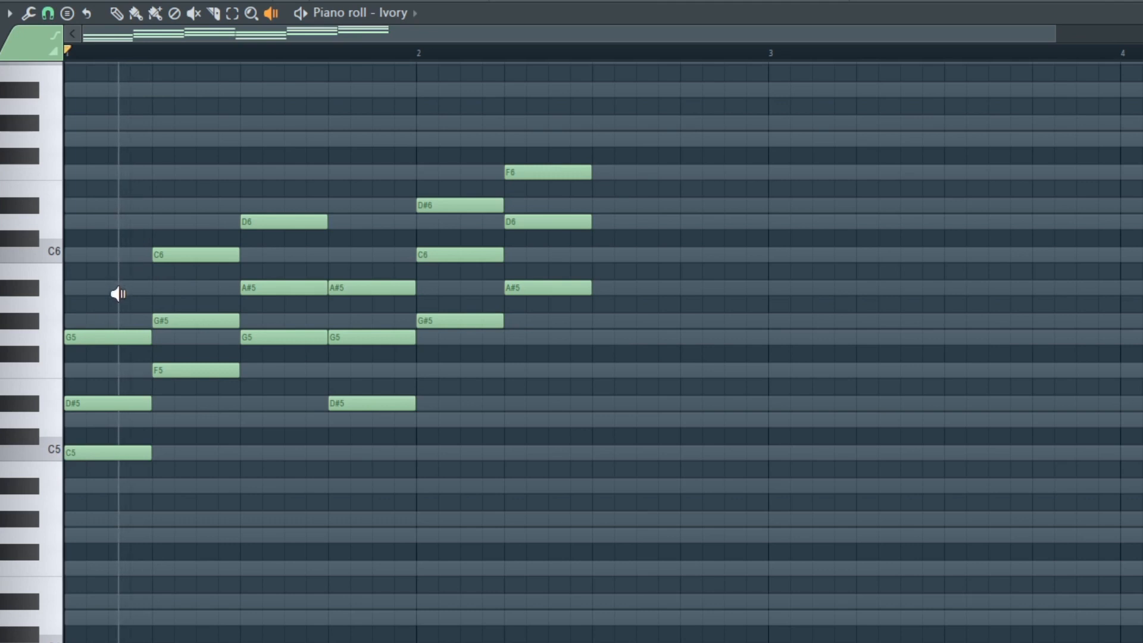
left_click(107, 312)
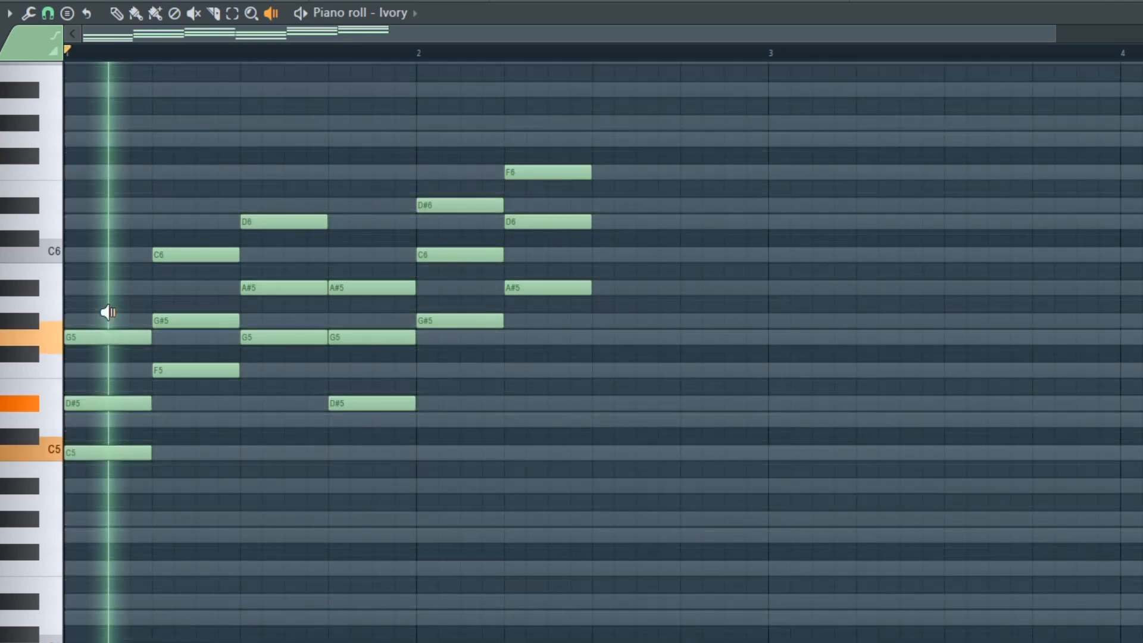
left_click(200, 288)
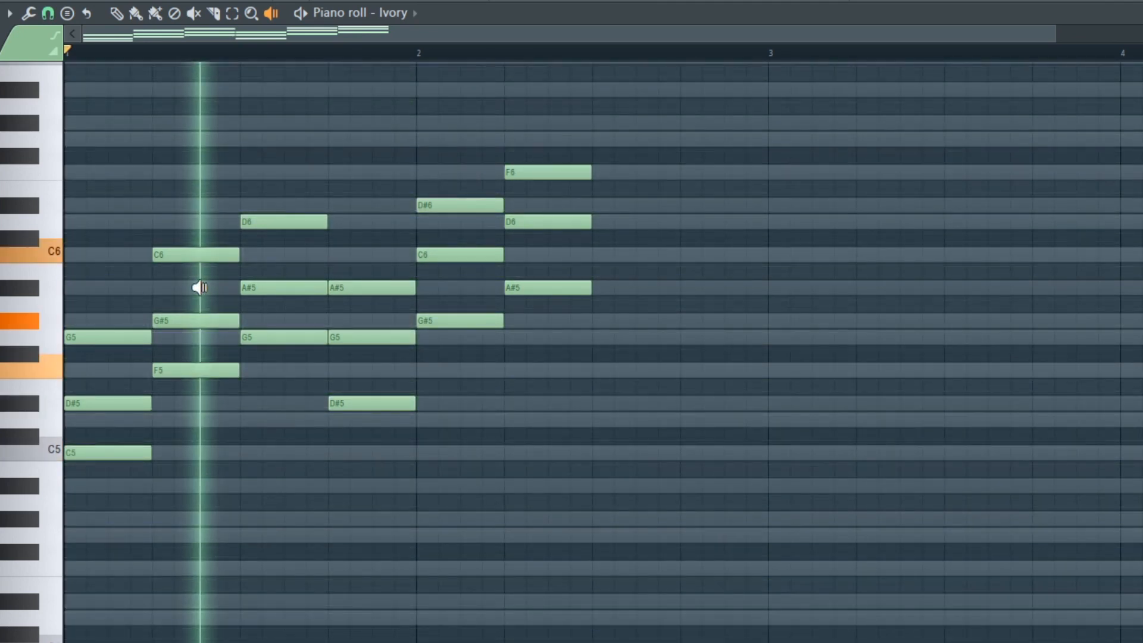
left_click(291, 266)
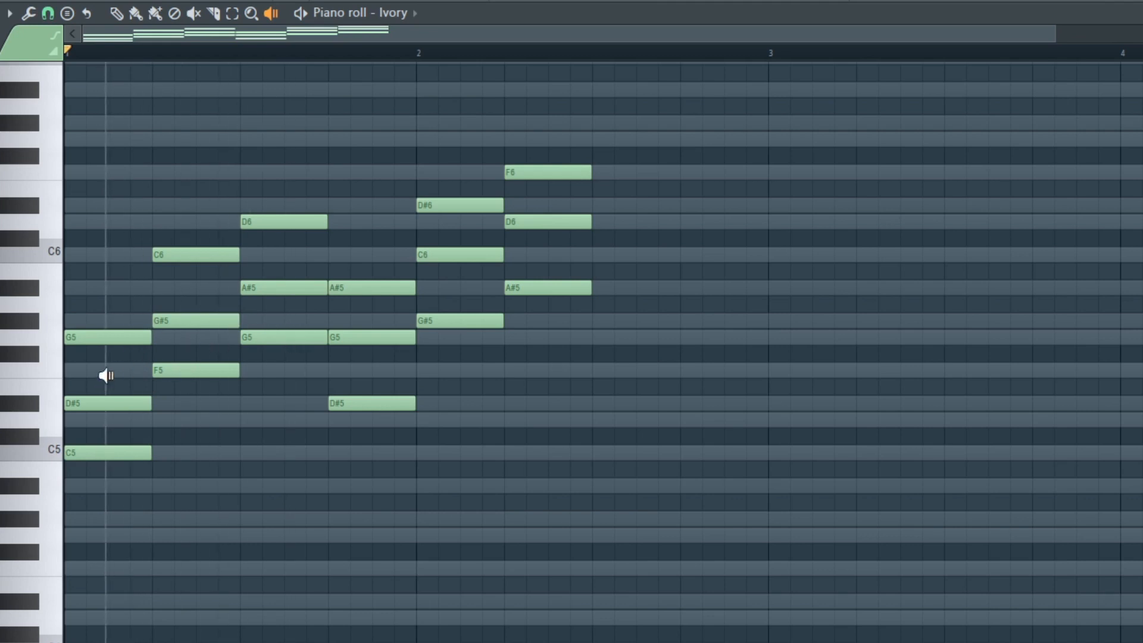
mouse_move(122, 428)
left_mouse_down()
mouse_move(466, 335)
mouse_move(165, 404)
left_mouse_up()
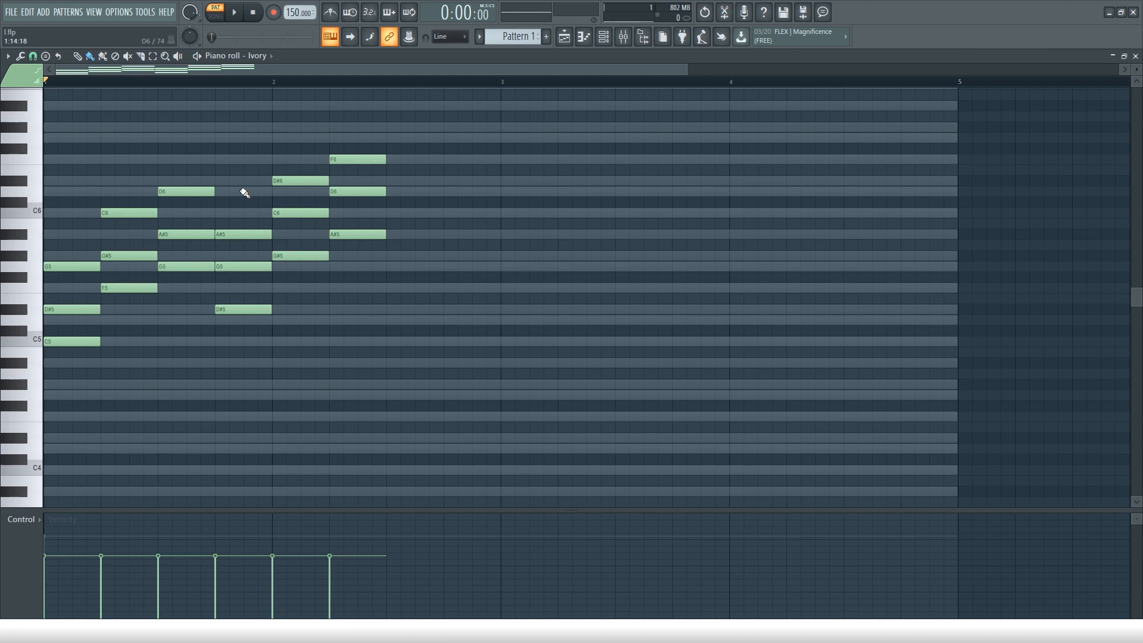
Select all the chords, move them so the first one starts at bar 5, and deselect them.
scroll(245, 193, "down", 3)
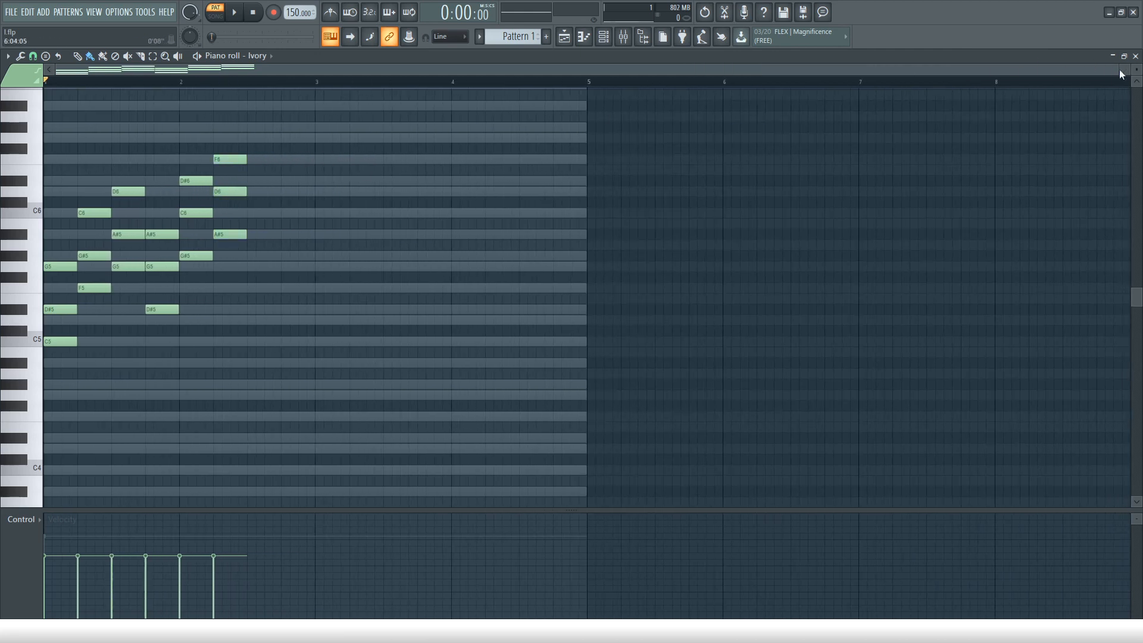
mouse_move(1117, 69)
left_mouse_down()
mouse_move(697, 70)
mouse_move(569, 87)
mouse_move(1119, 69)
left_mouse_up()
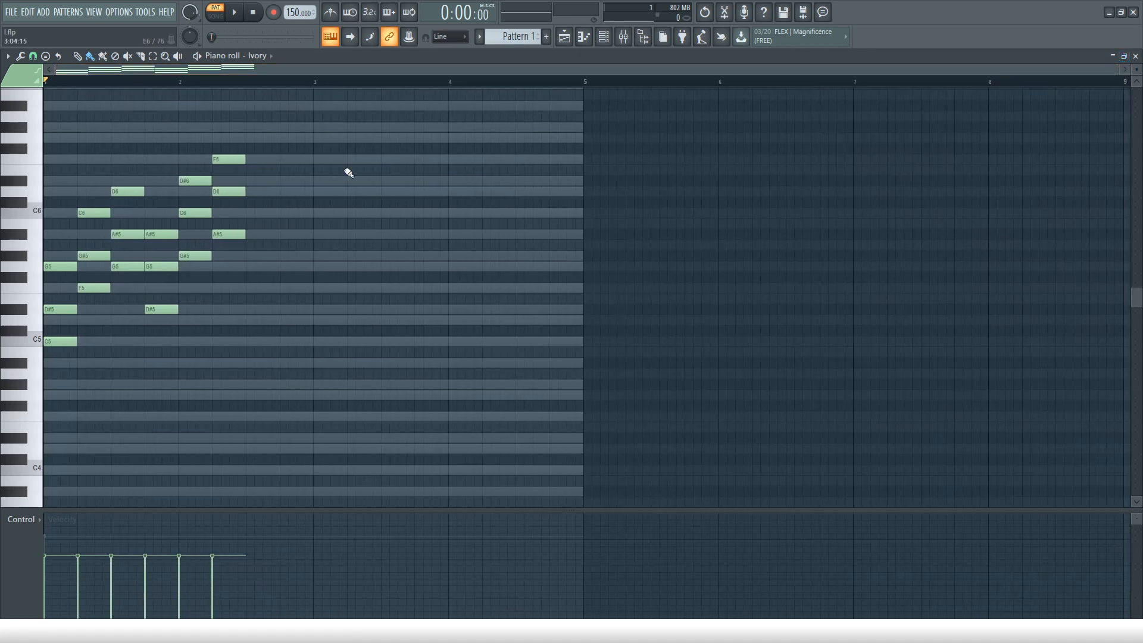
key("ctrl+a")
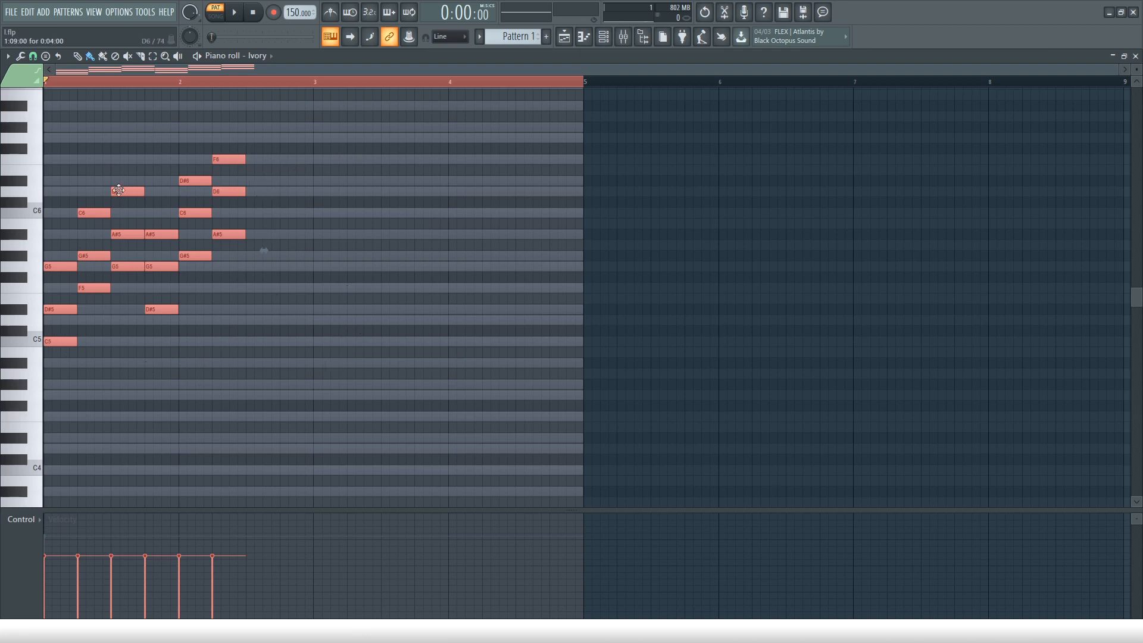
left_click_drag(55, 344, 595, 342)
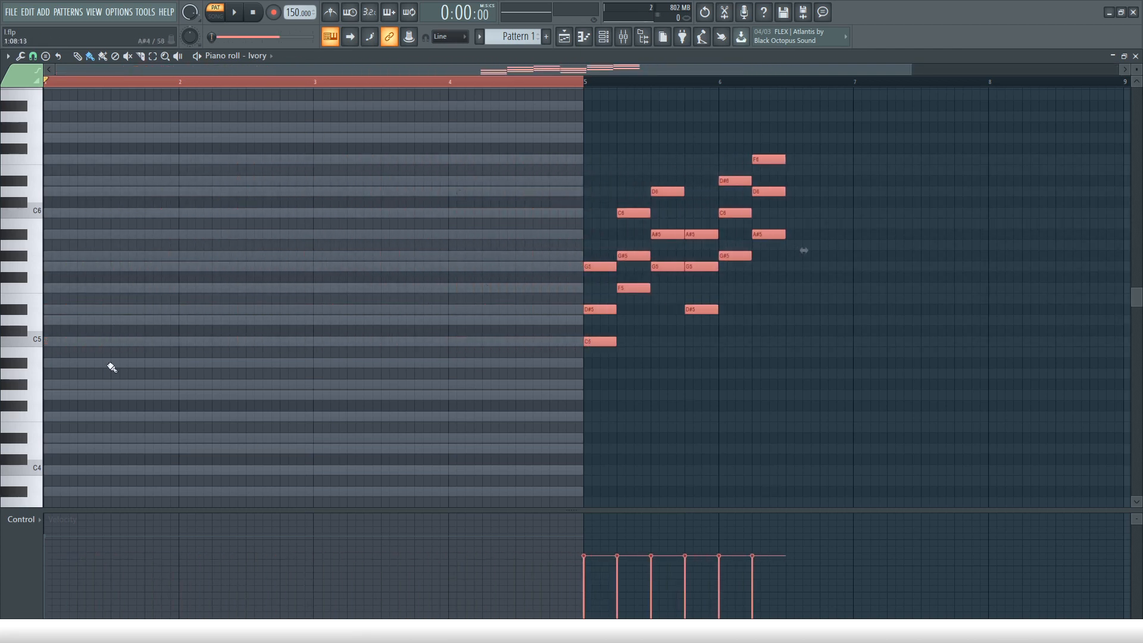
left_click(266, 488, "ctrl")
Audition the moved chords in bar 5 with the Playback tool and return to the Paint tool.
left_click(177, 56)
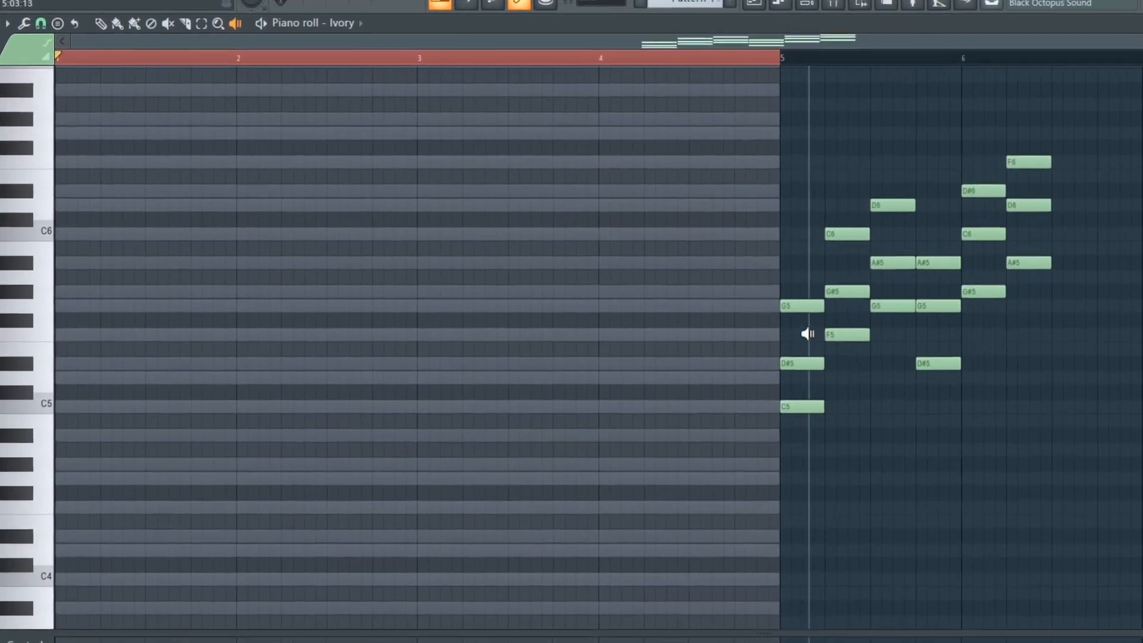
left_click(884, 312)
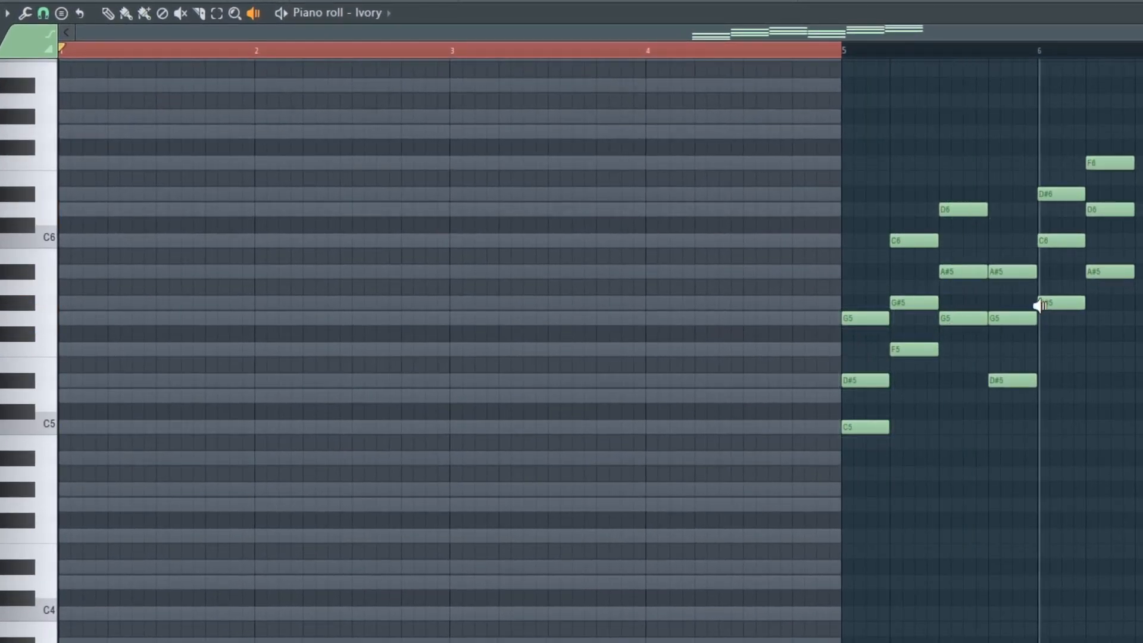
left_click_drag(1039, 305, 902, 297)
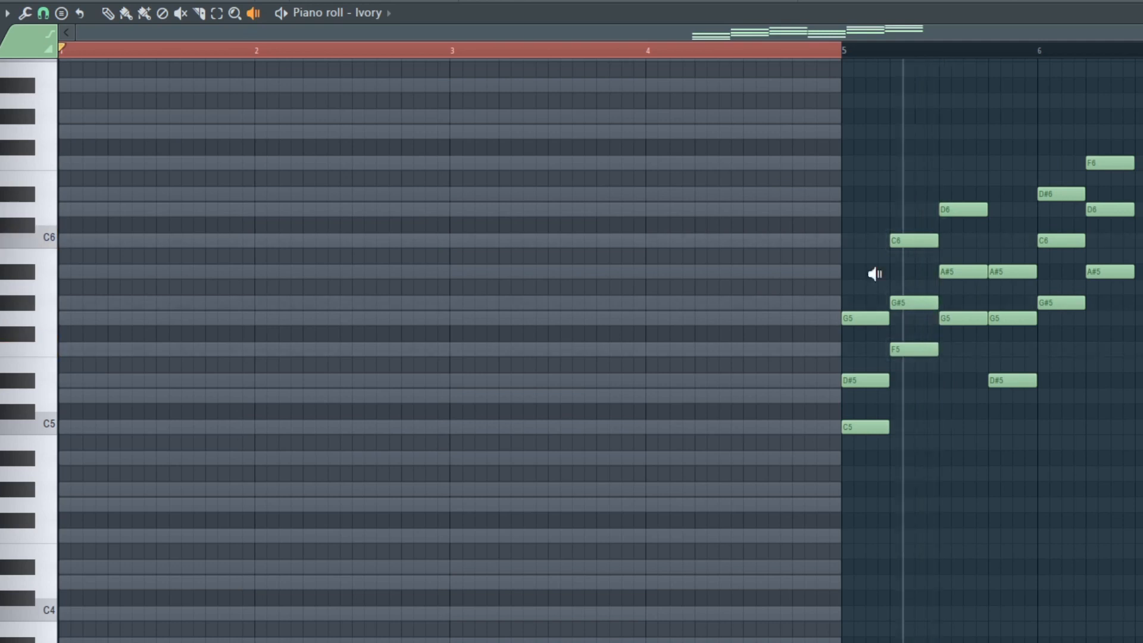
key("b")
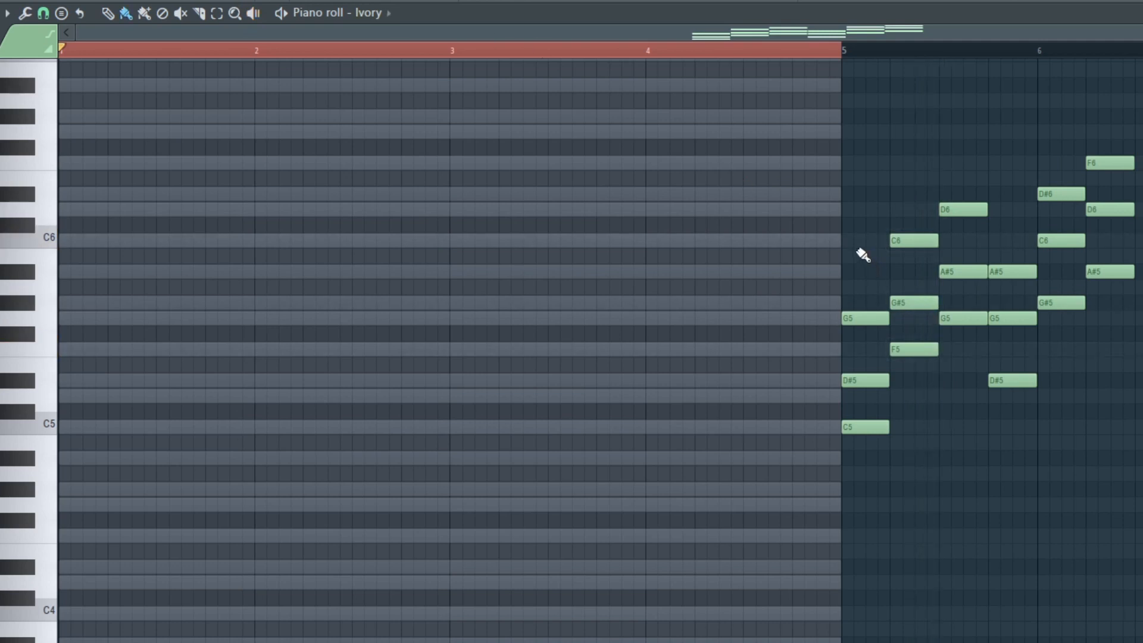
Copy the C5–D#5–G5 chord from bar 5 to bar 1 as three-beat notes and play it after toggling the metronome.
left_click_drag(857, 250, 888, 485)
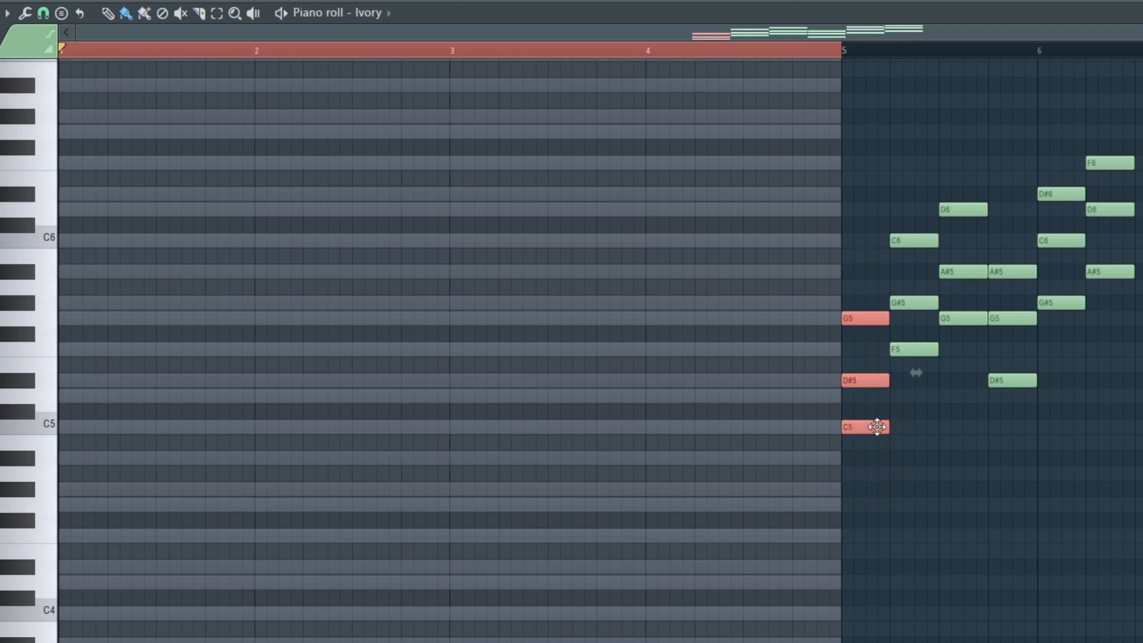
left_click_drag(866, 424, 177, 435)
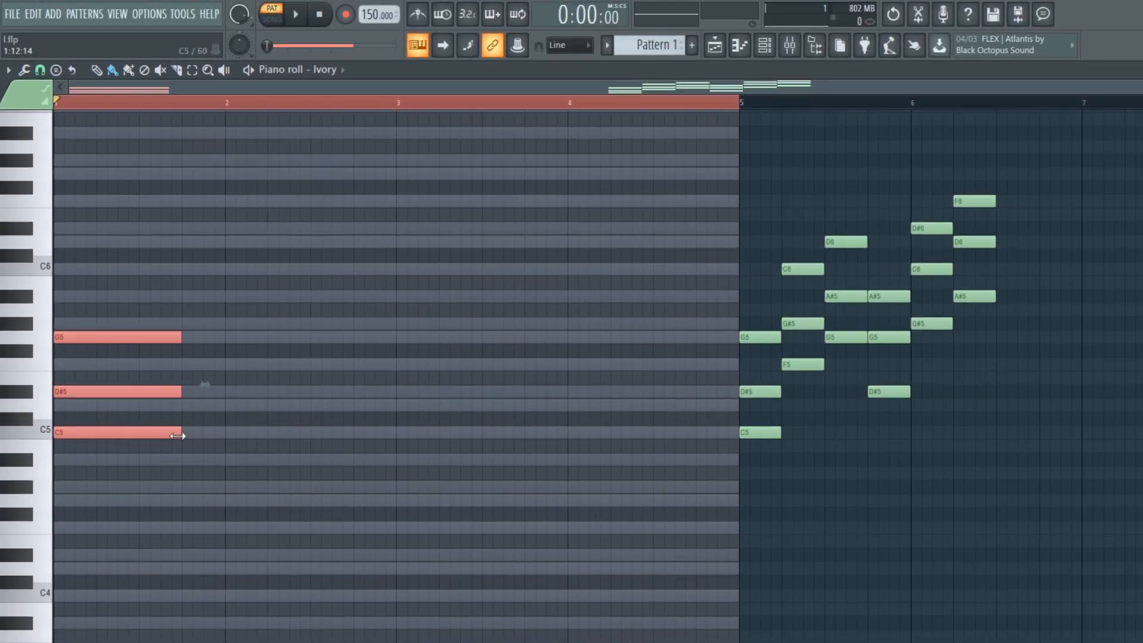
left_click(417, 15)
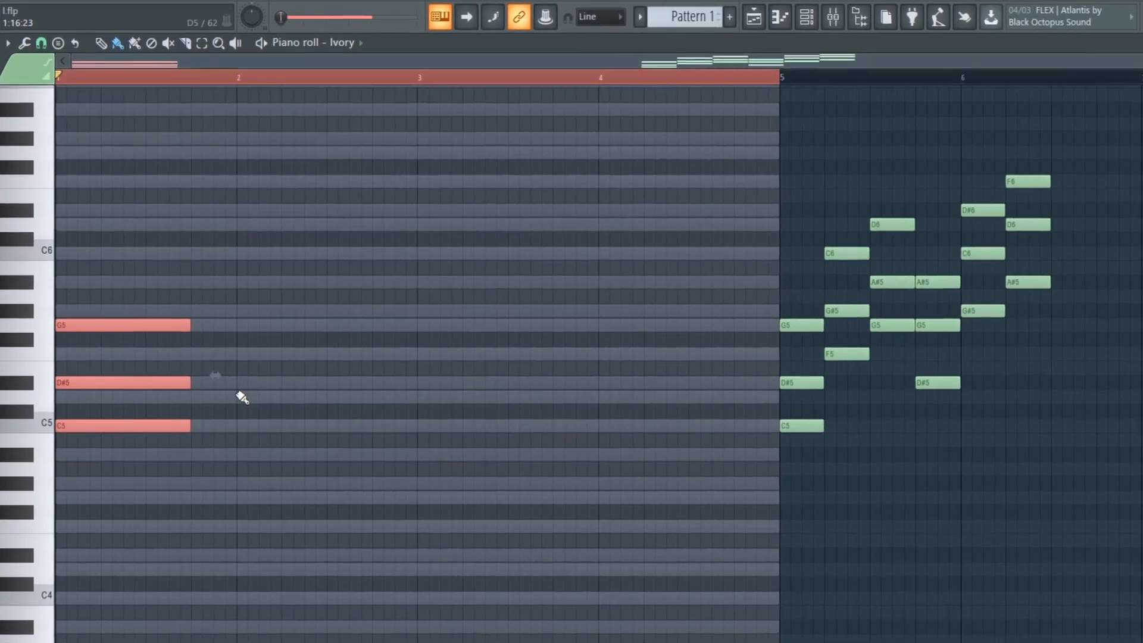
key("space")
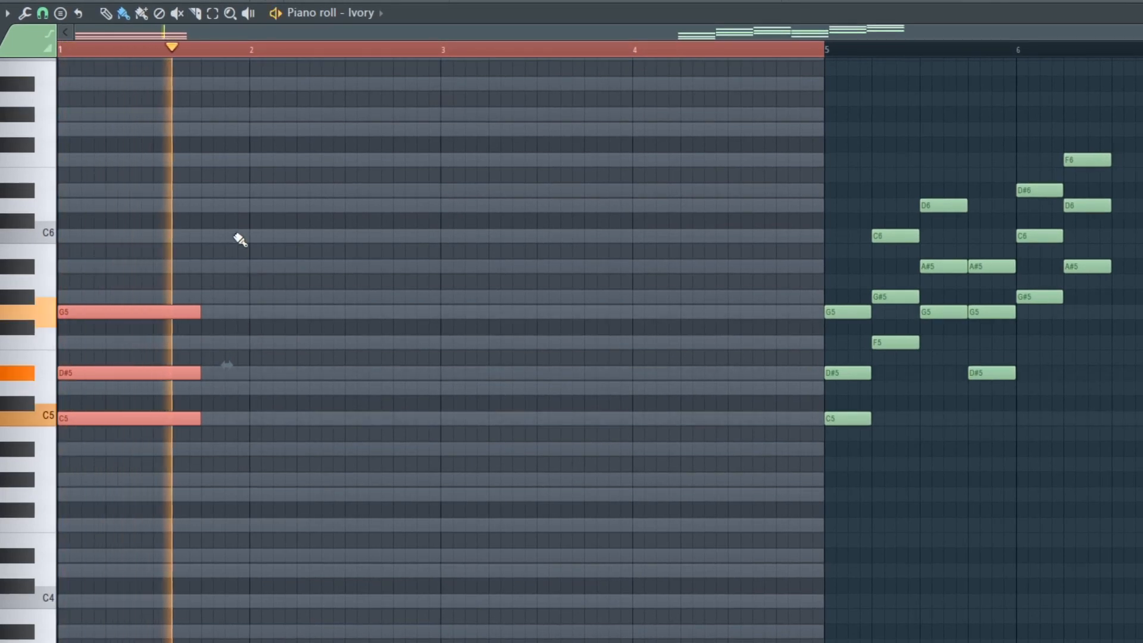
key("space")
Copy the G5–A#5–D6 chord right behind the first chord, lengthen it to the start of bar 3, and play it back.
left_click_drag(946, 123, 227, 287)
left_click_drag(249, 312, 344, 318)
key("space")
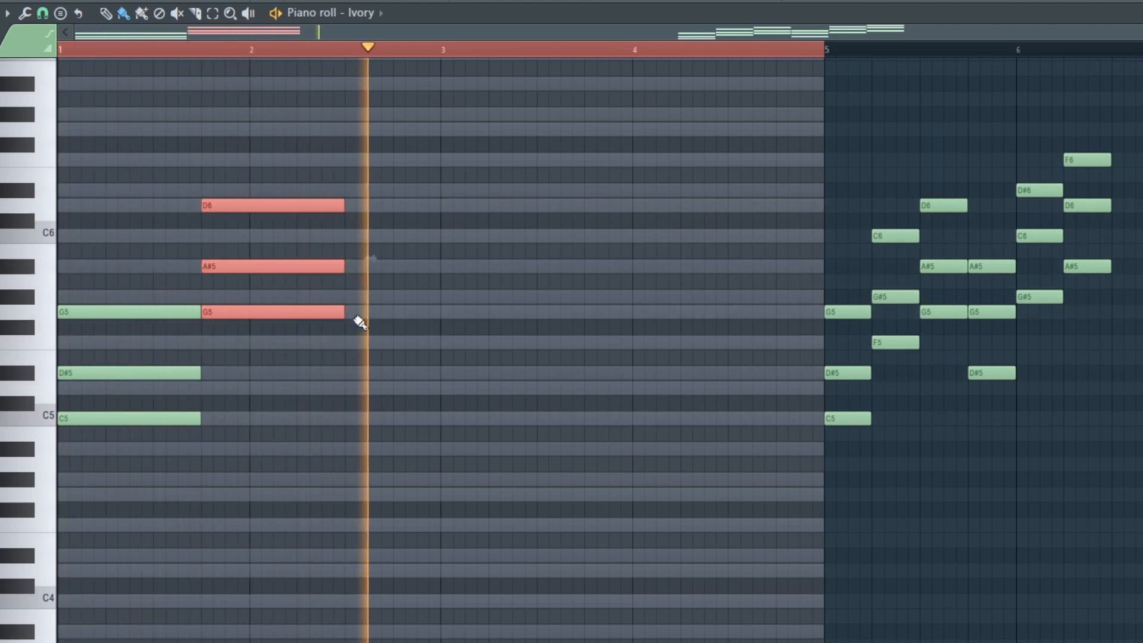
left_click_drag(357, 316, 439, 313)
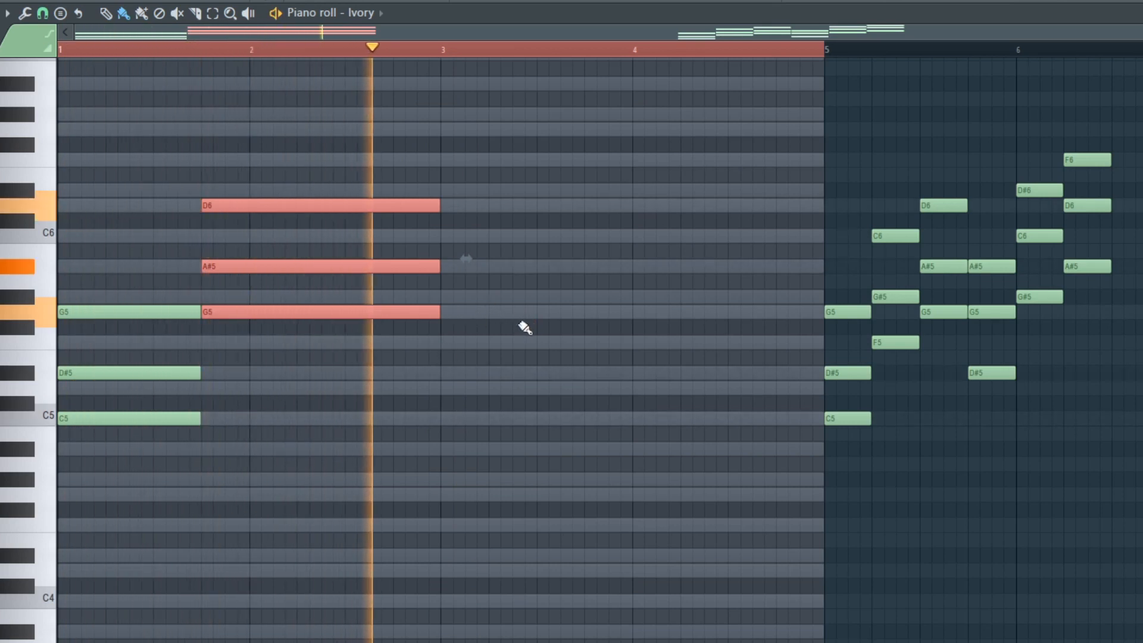
key("space")
Copy the G#5–C6–D#6 chord to the start of bar 3 as three-beat notes and play the progression back.
left_click_drag(1039, 138, 1029, 352)
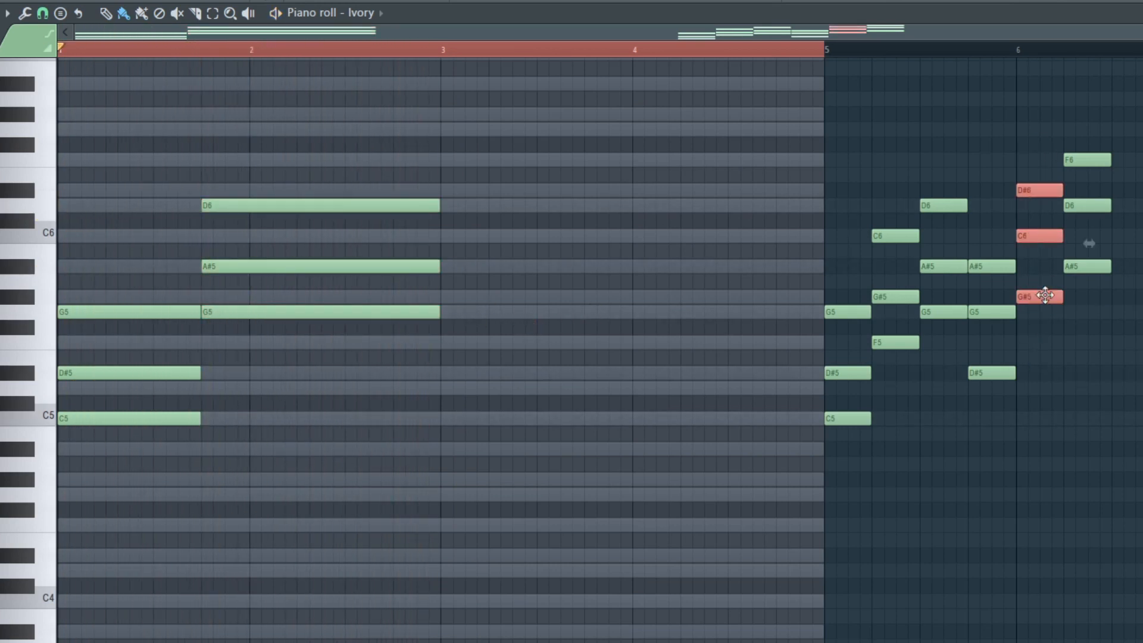
left_click_drag(1048, 296, 584, 299, "shift")
key("space")
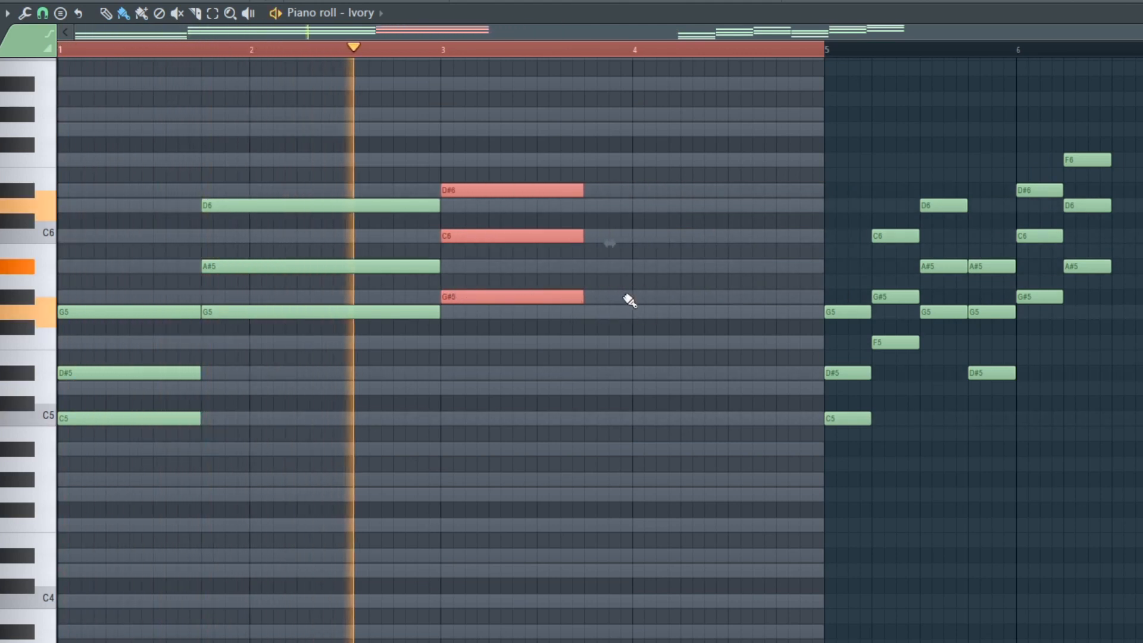
key("space")
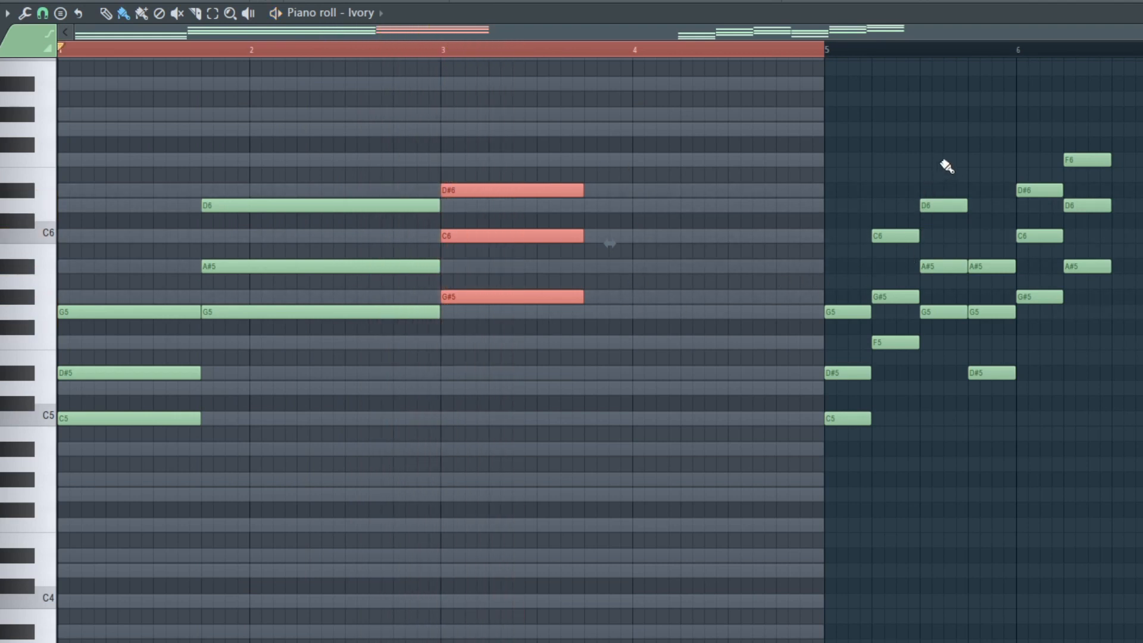
Copy the F5–G#5–C6 chord behind the third chord, extended to the start of bar 5, play the progression and deselect the chord.
left_click_drag(914, 176, 913, 408)
left_click_drag(896, 344, 826, 364)
key("space")
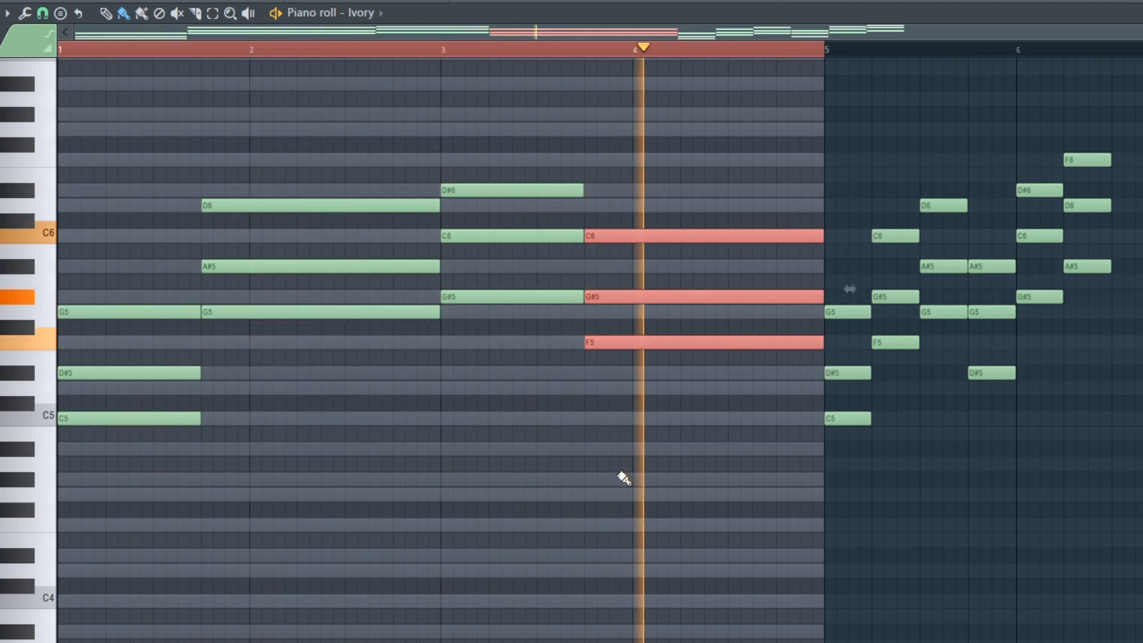
key("ctrl+d")
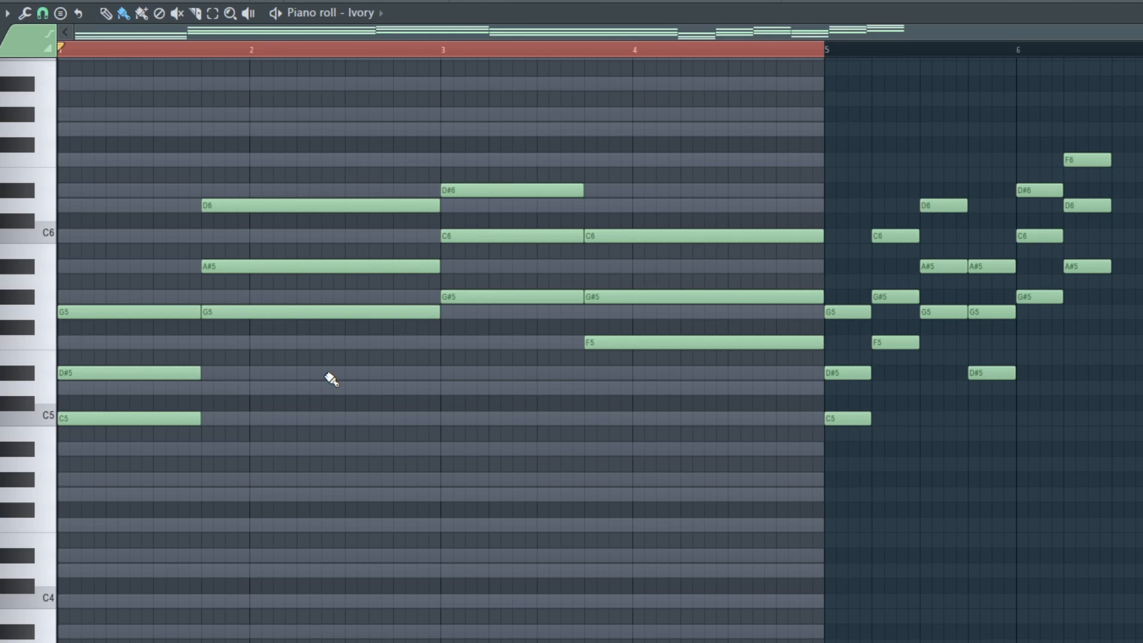
Highlight the first, second and fourth chords, highlight the chord in bar 3 by itself, and clear the selection.
left_click_drag(115, 124, 288, 458)
left_click_drag(717, 173, 708, 471)
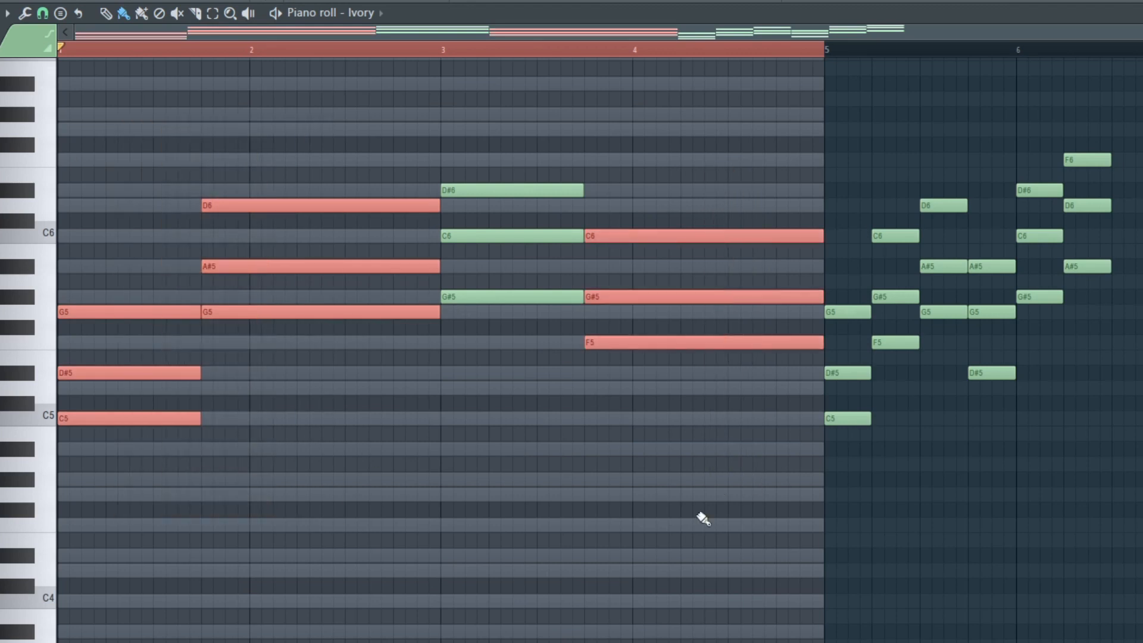
left_click(553, 432)
left_click_drag(499, 144, 523, 580)
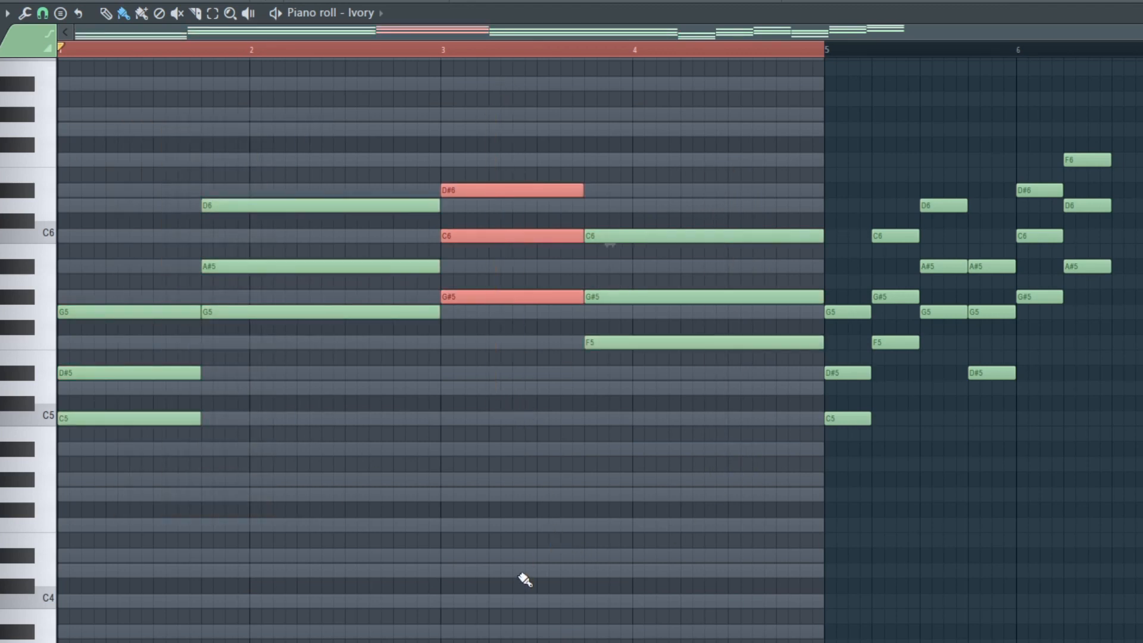
left_click(709, 273)
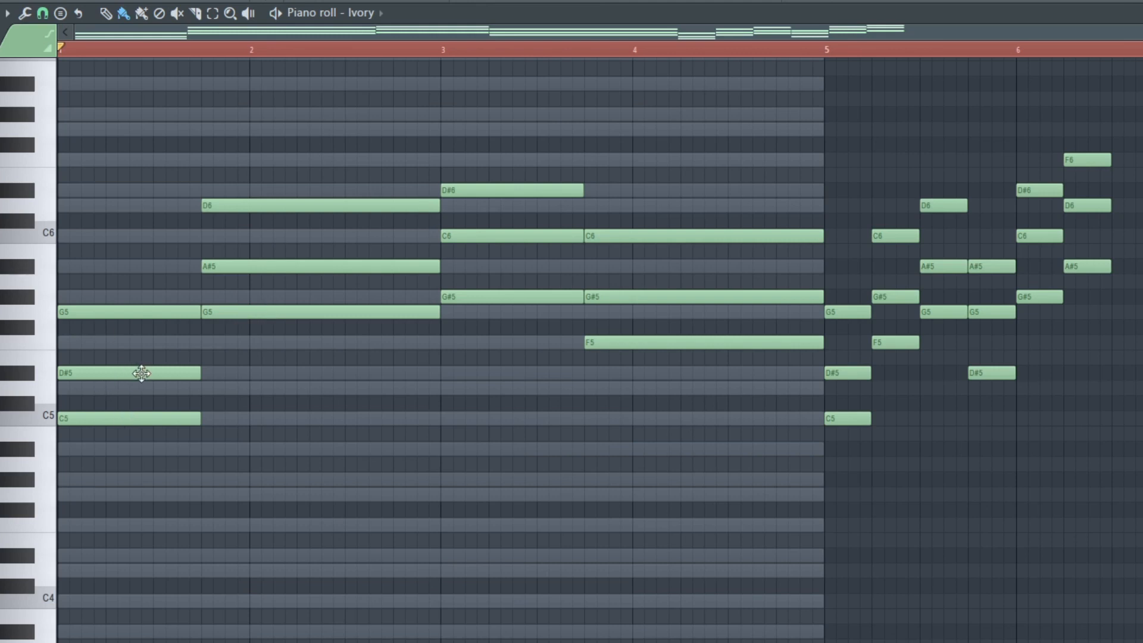
left_click(244, 311)
left_click(58, 14)
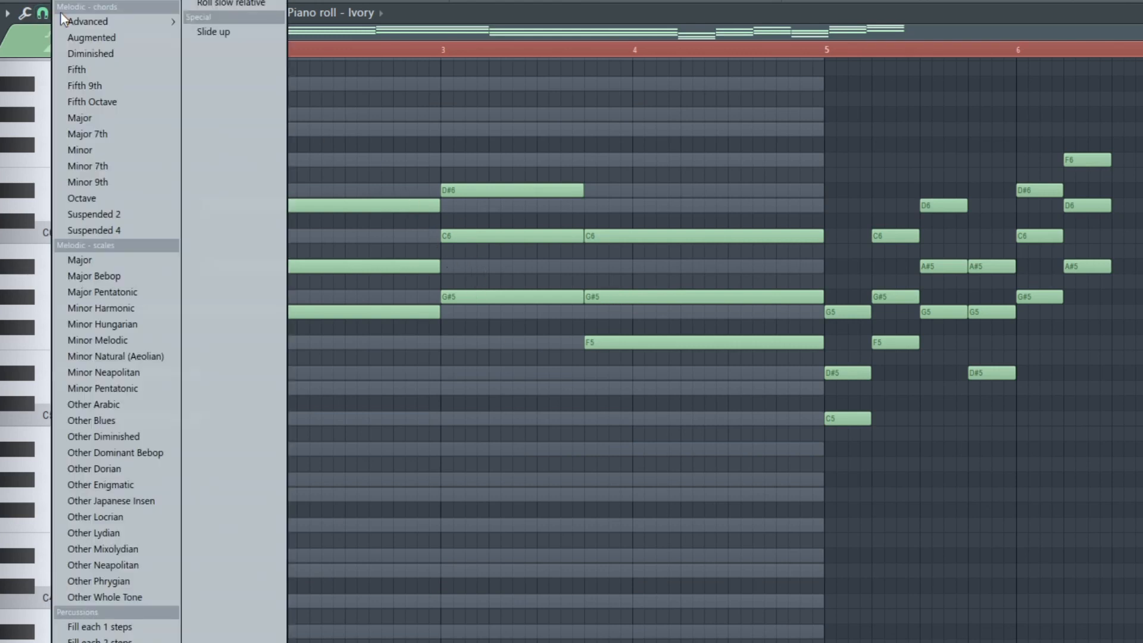
left_click(119, 169)
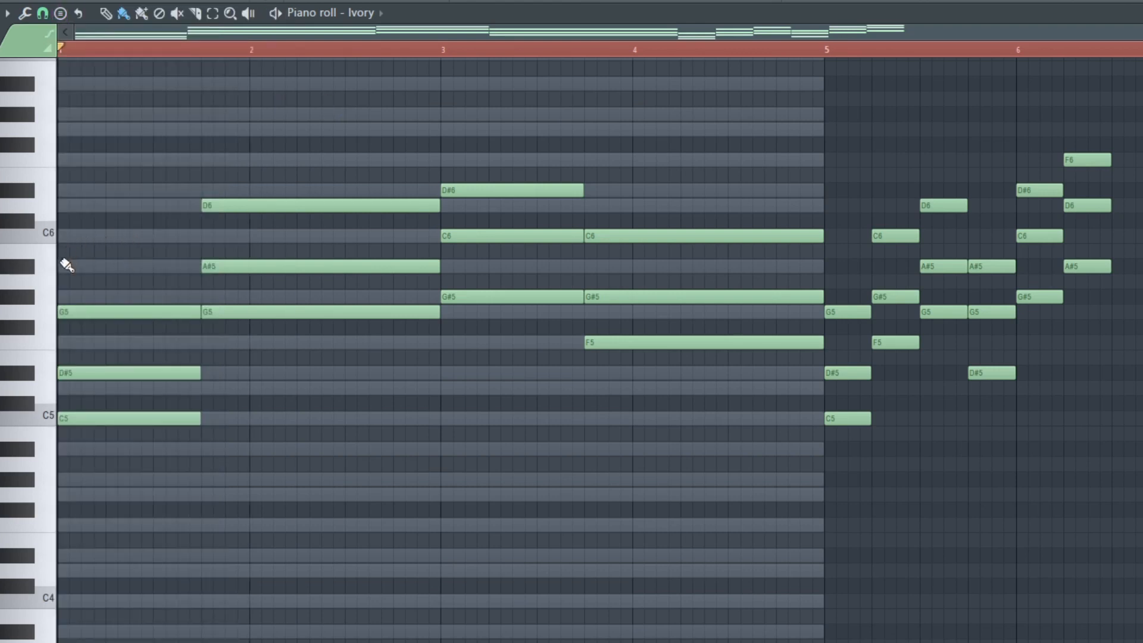
Add three-beat notes A#5 and D6 on top of the first chord at the start of bar 1.
left_click(68, 268)
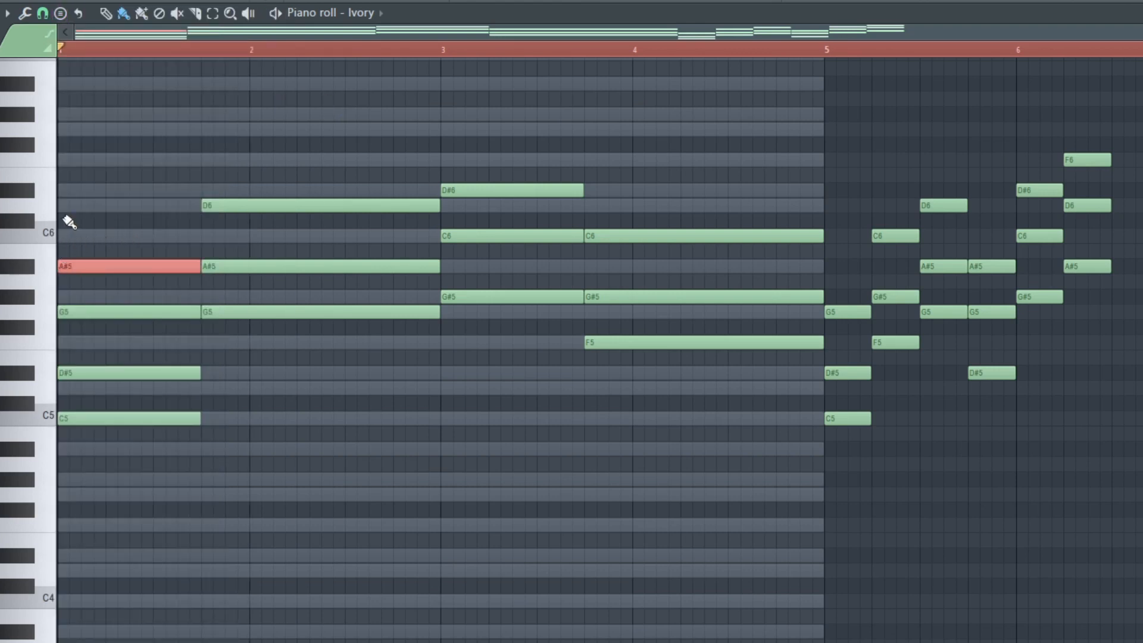
left_click(70, 206)
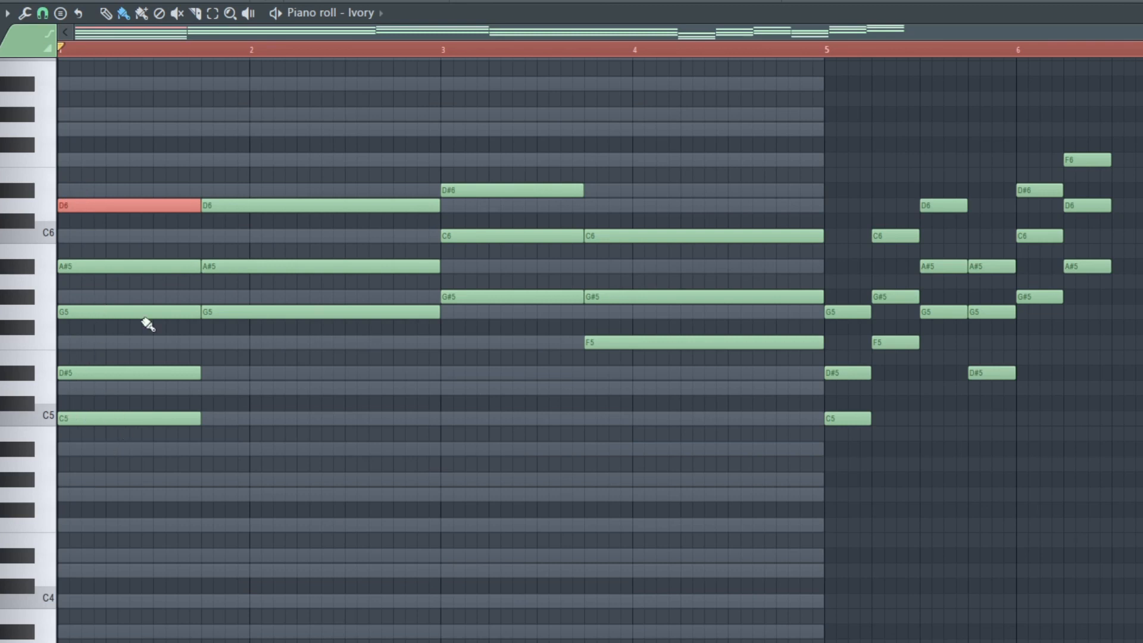
left_click(108, 423)
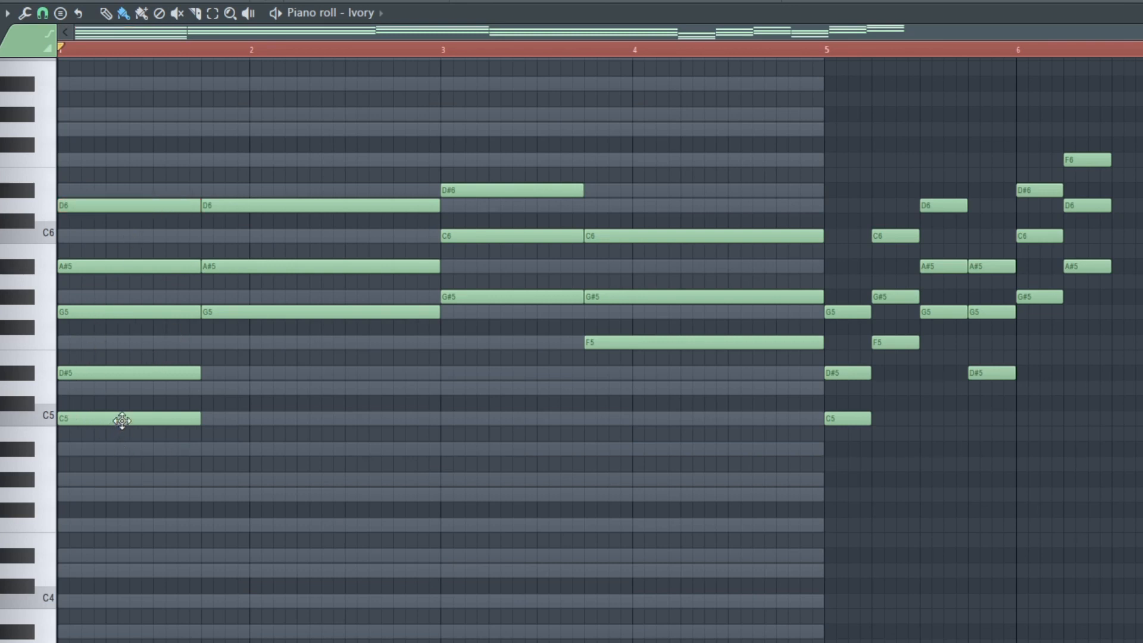
Audition the extended first chord's notes one by one and play the whole progression back.
left_click(122, 421)
left_click(109, 374)
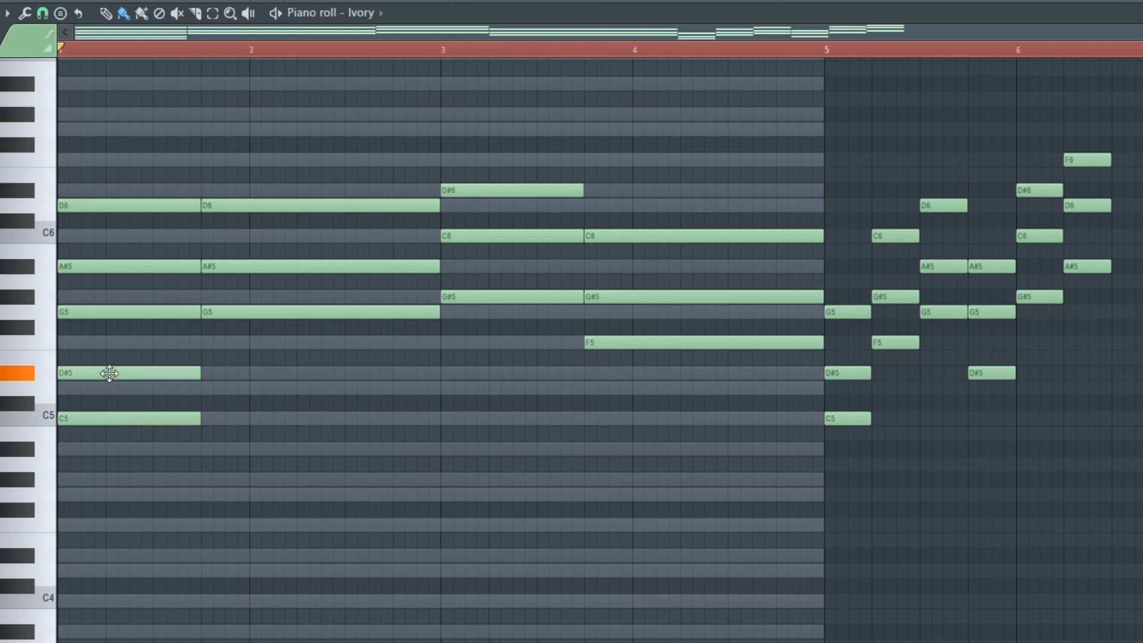
left_click(89, 312)
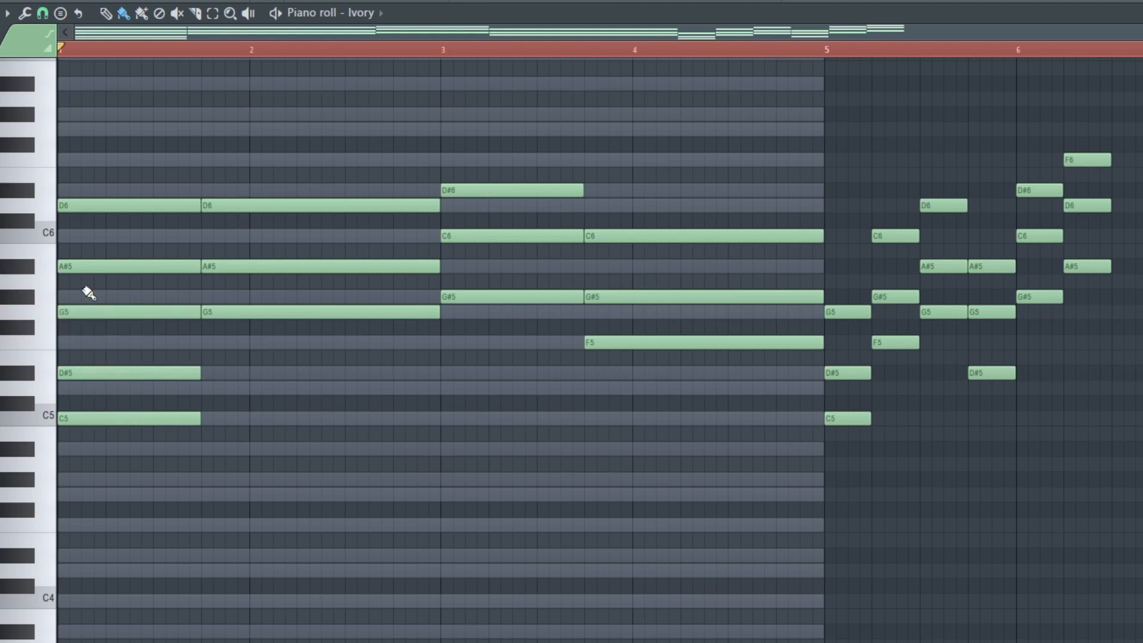
left_click(93, 265)
left_click(102, 209)
left_click(86, 264)
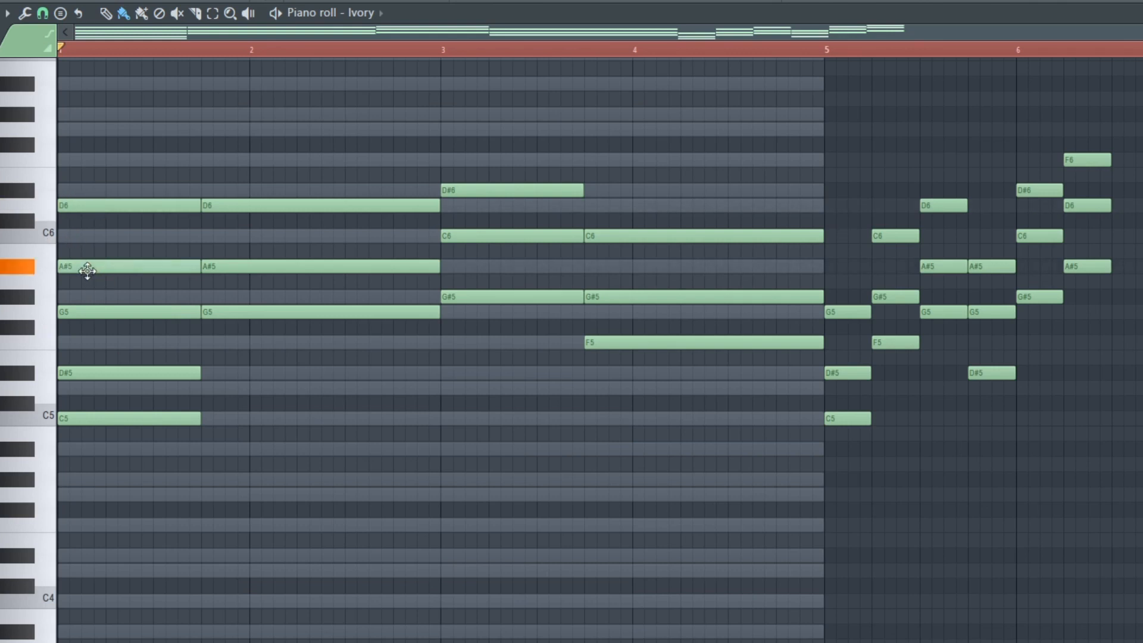
left_click(107, 206)
key("space")
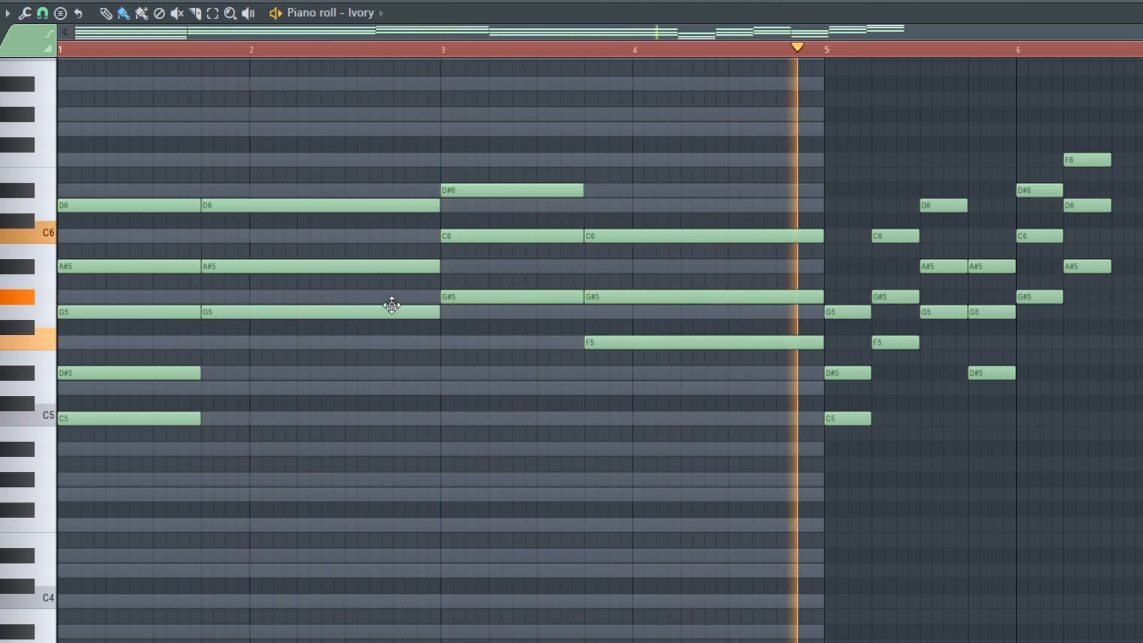
key("space")
Delete the added D6 and A#5 notes from the first chord.
right_click(142, 206)
right_click(132, 263)
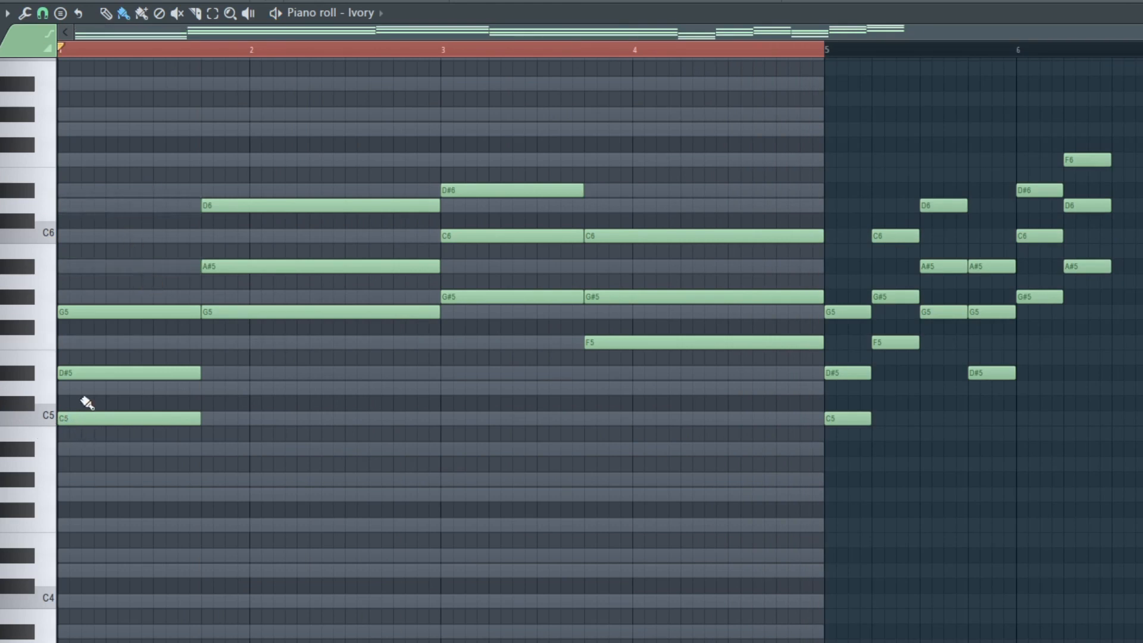
Raise the first chord's C5 note one octave to C6, play the progression back and deselect the note.
left_click_drag(84, 389, 212, 454)
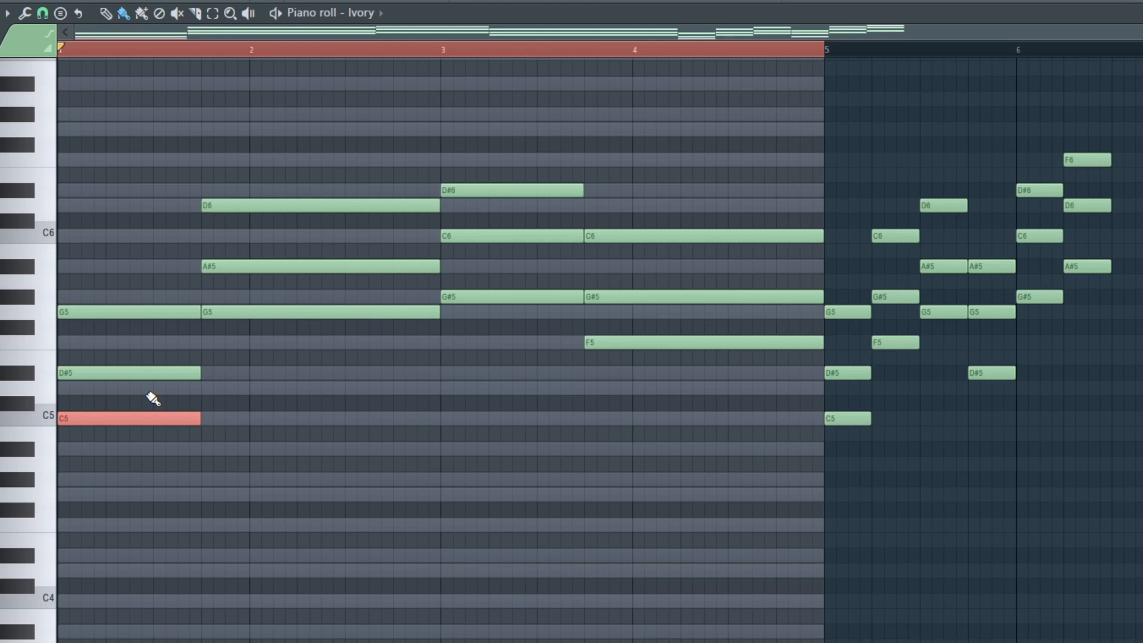
key("ctrl+Up")
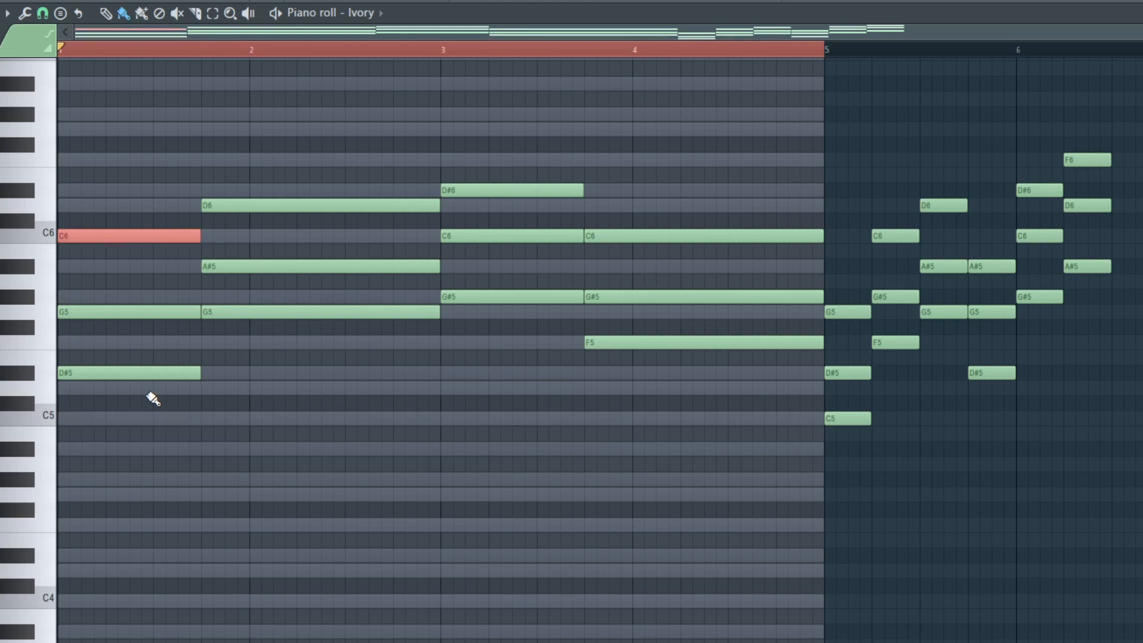
key("space")
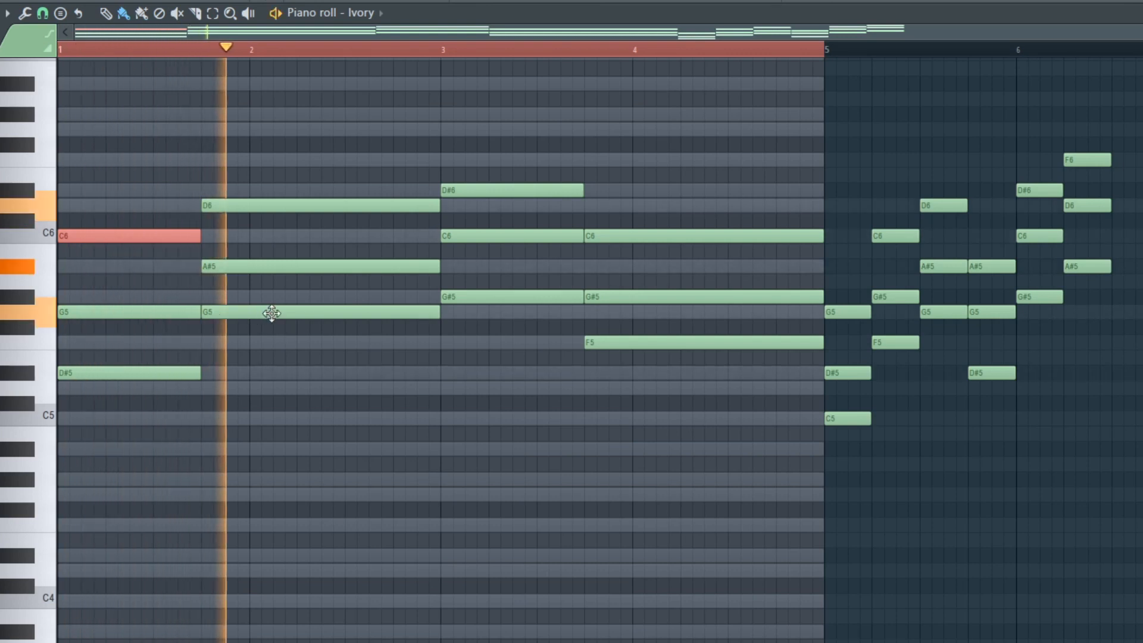
key("space")
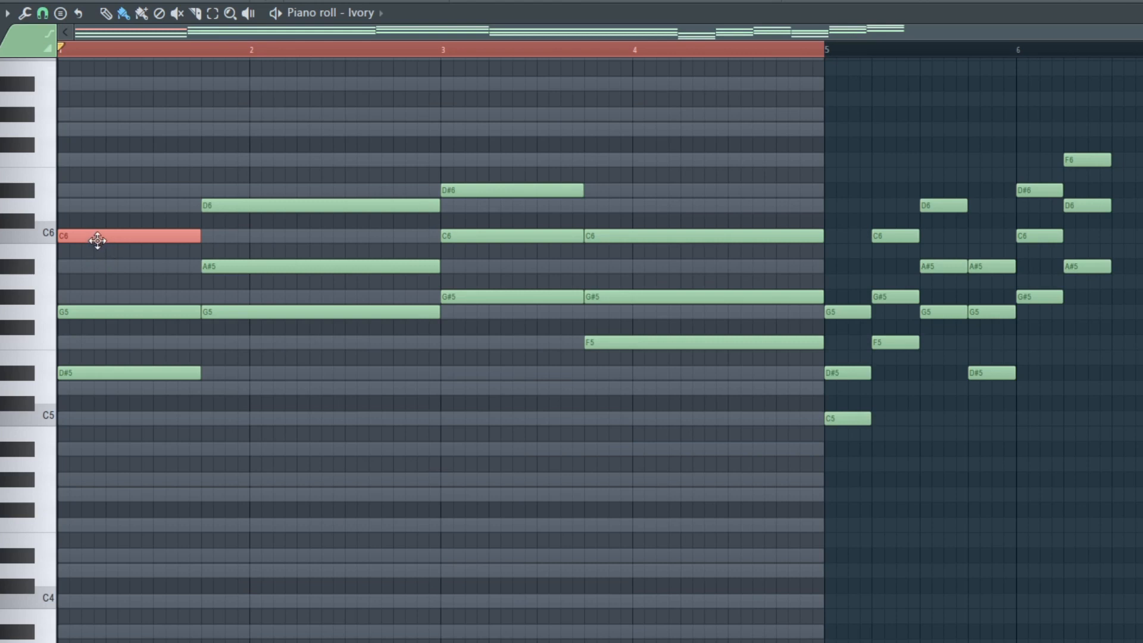
left_click(44, 602)
left_click(48, 244)
left_click(220, 173, "ctrl")
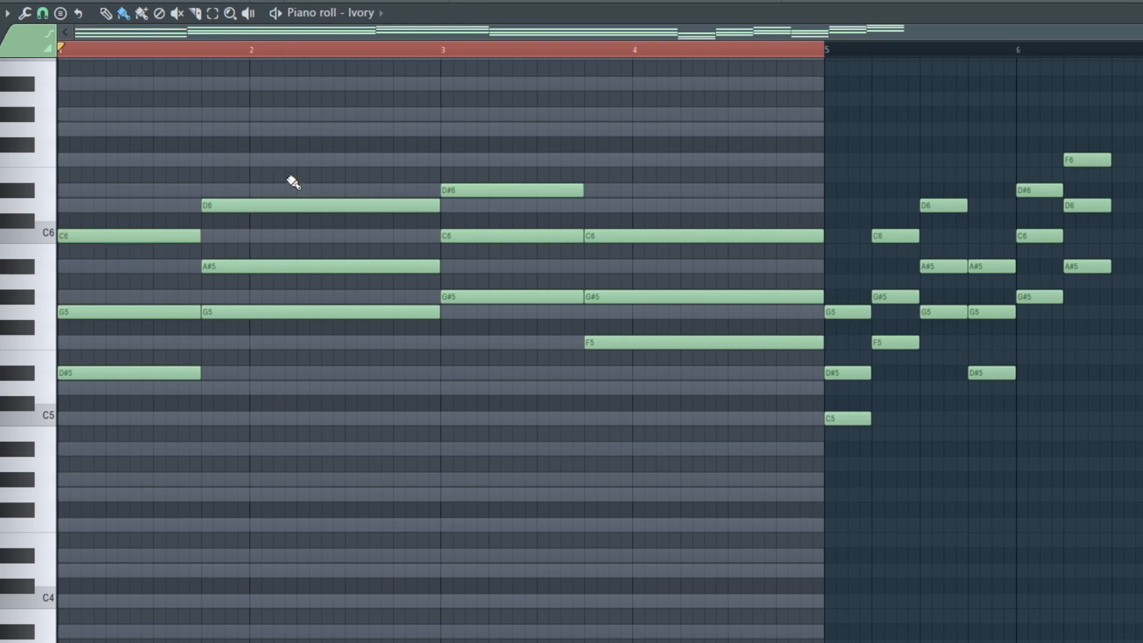
Lower the D#6 note of the bar 3 chord one octave to D#5 and play the progression back.
left_click_drag(471, 145, 537, 196)
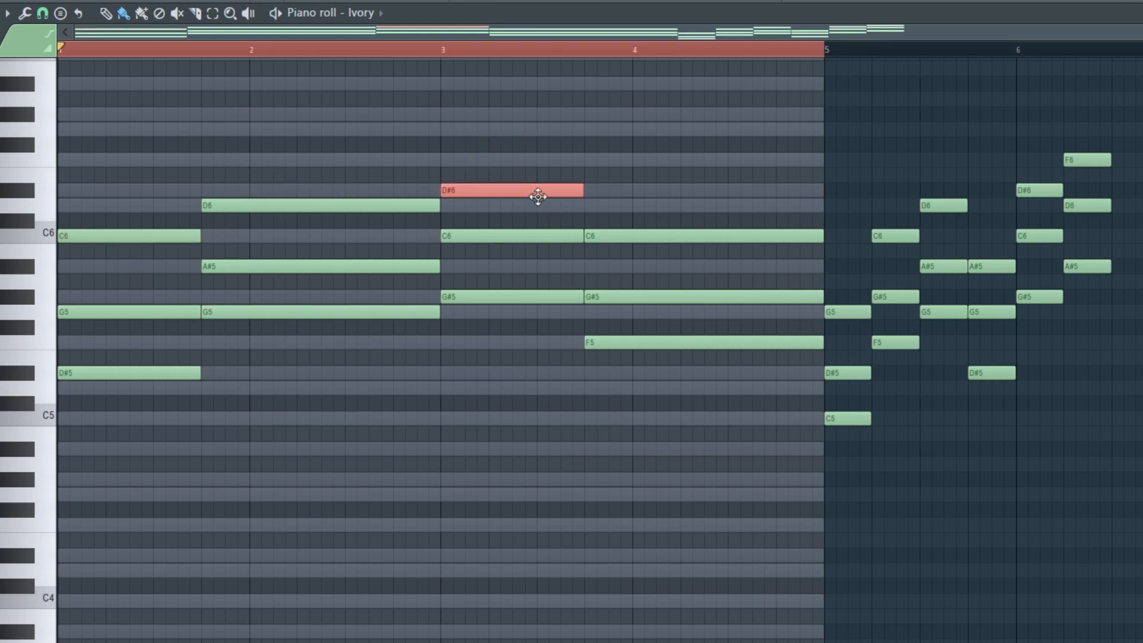
key("ctrl+Down")
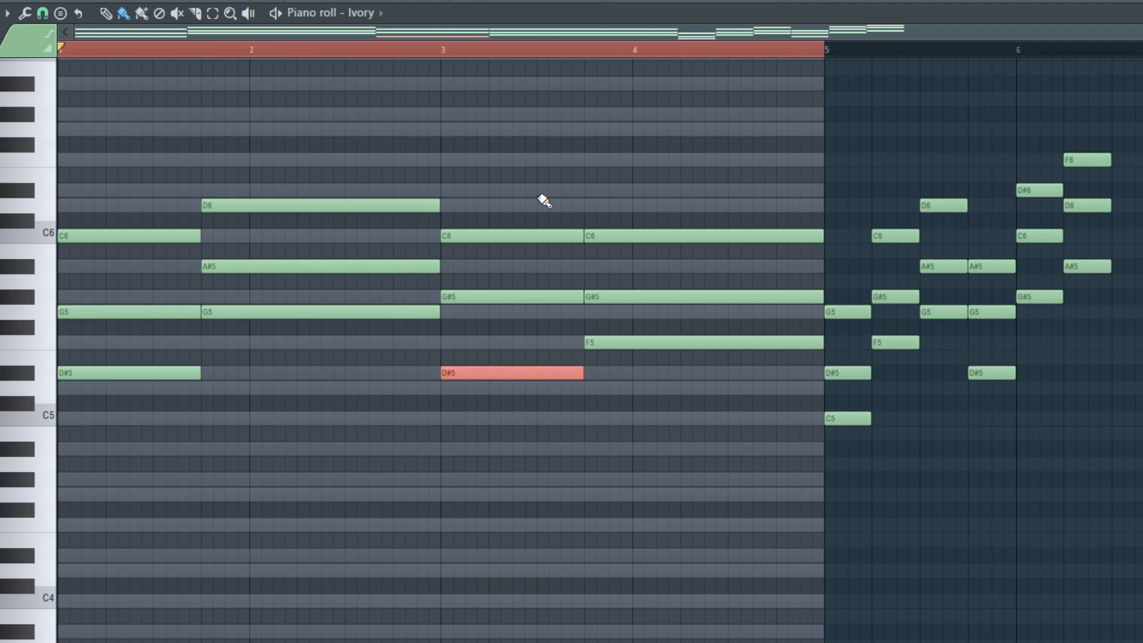
key("space")
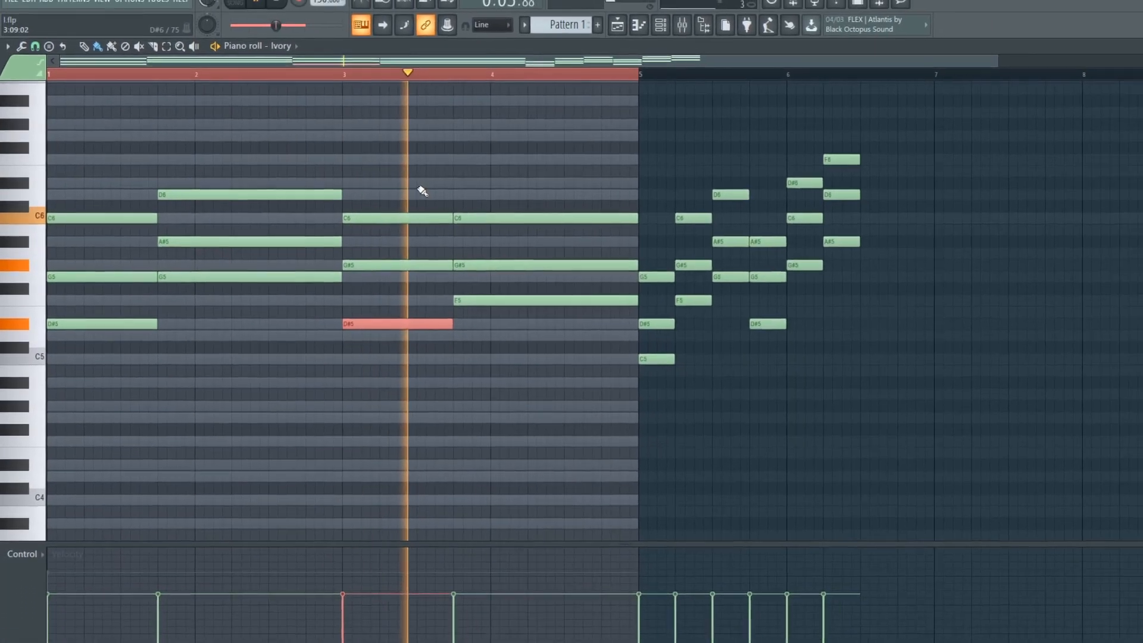
key("space")
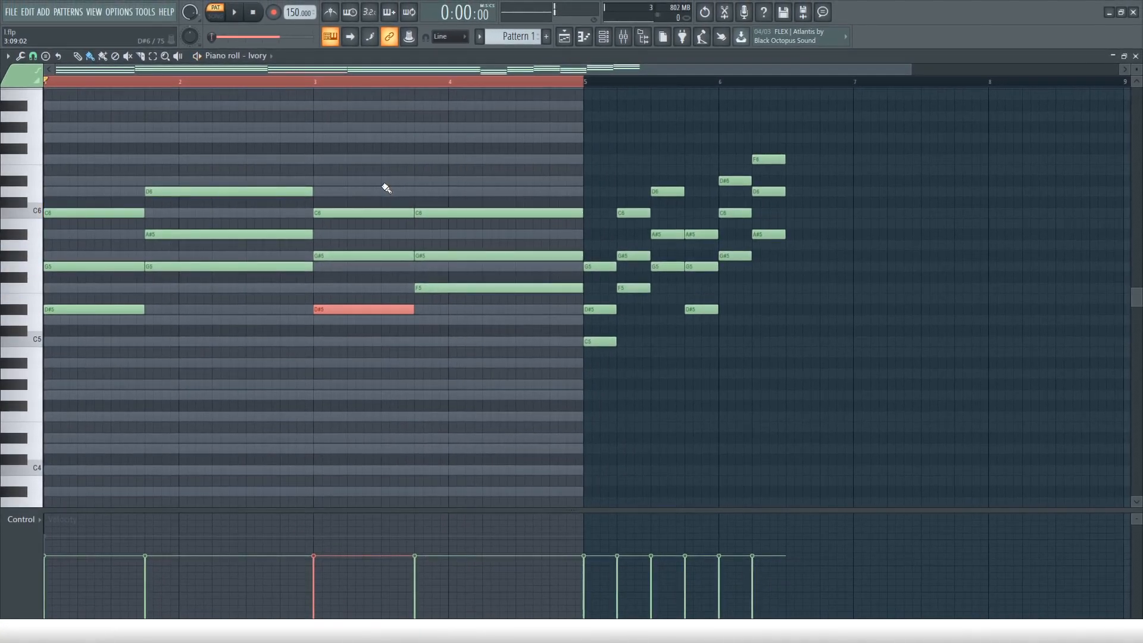